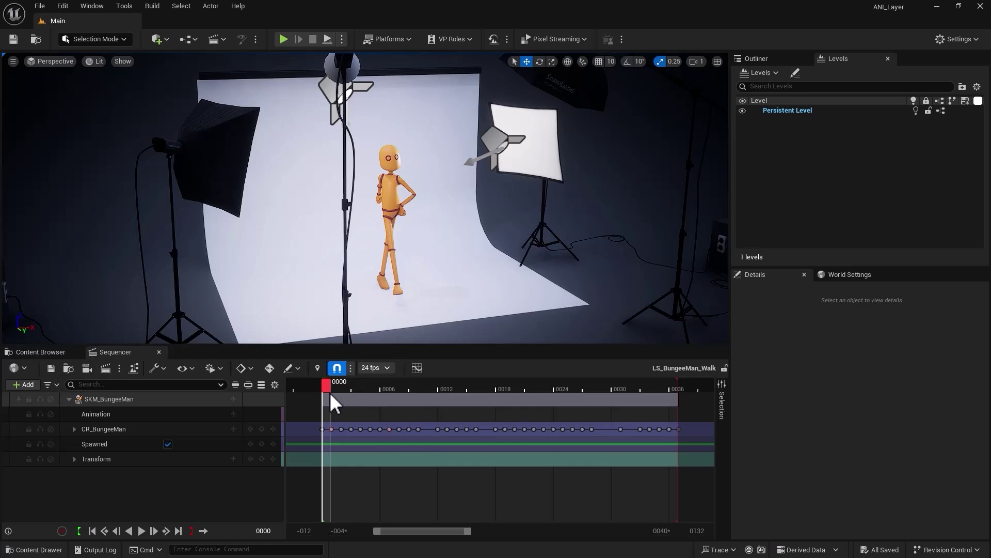
Step: Scrub through the walk animation to frame 33 and switch the editor from Selection to Animation mode
drag(326, 384, 644, 416)
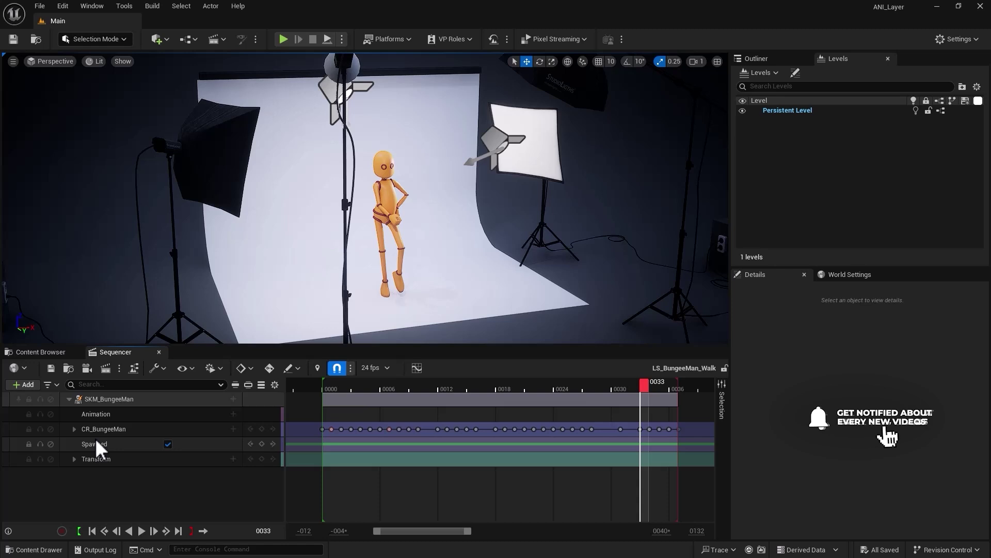
click(95, 39)
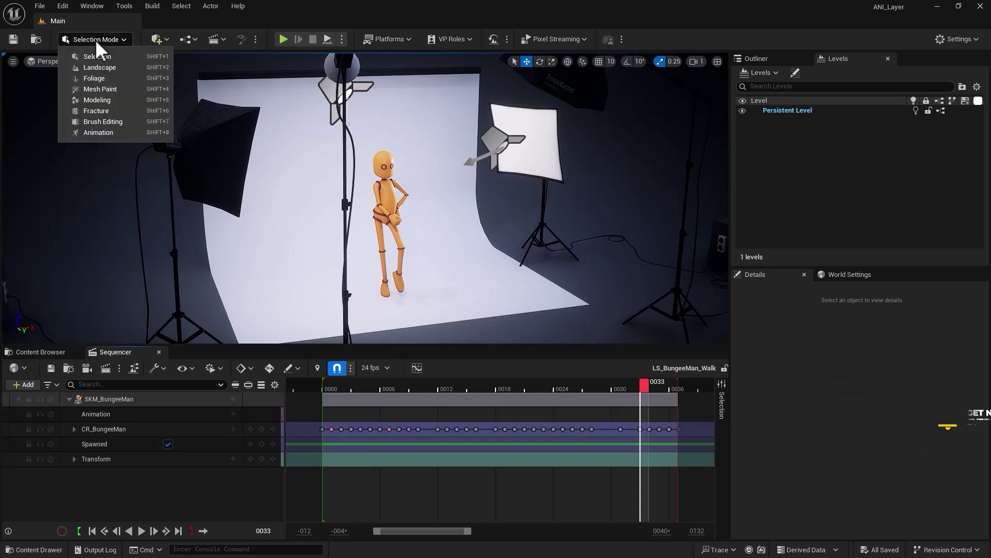
click(98, 130)
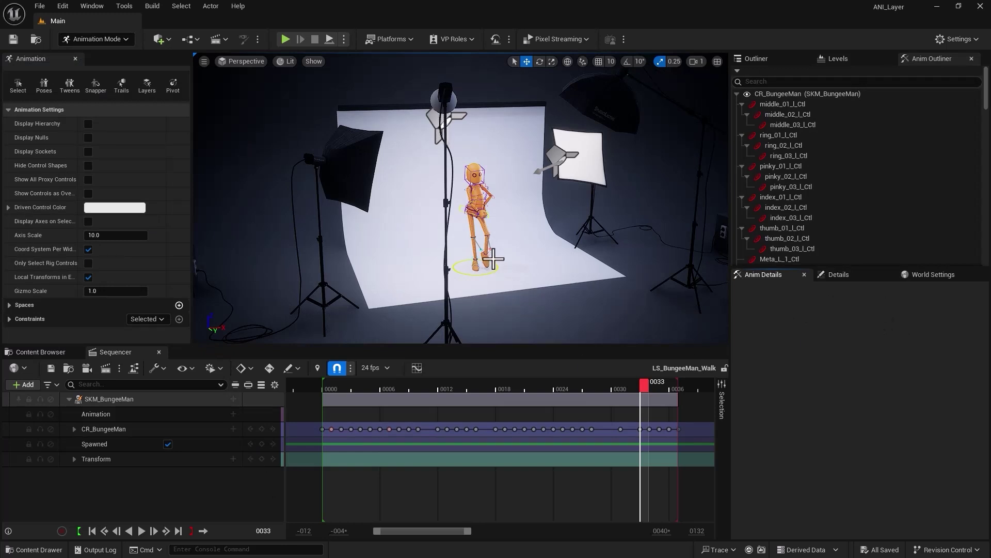
Step: Scrub back and forth through the opening frames of the walk, up to frame 8, to examine the character's motion
key(f)
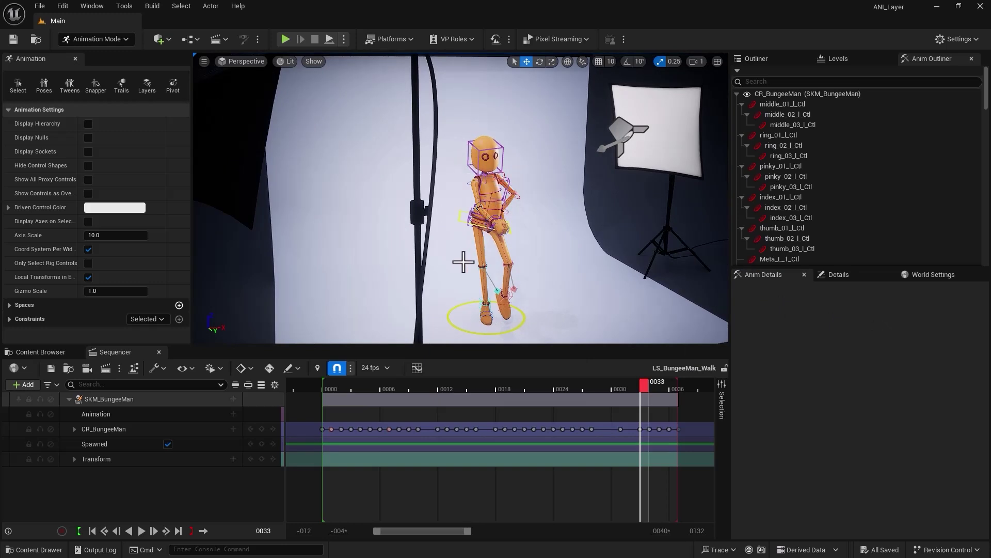
alt+drag(568, 325, 490, 322)
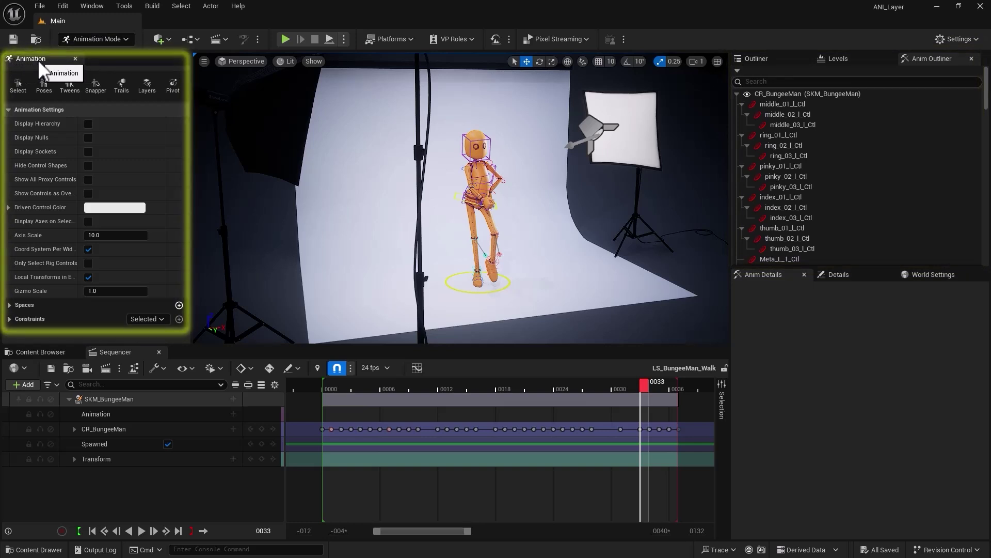
right_drag(630, 209, 517, 247)
right_drag(385, 261, 569, 214)
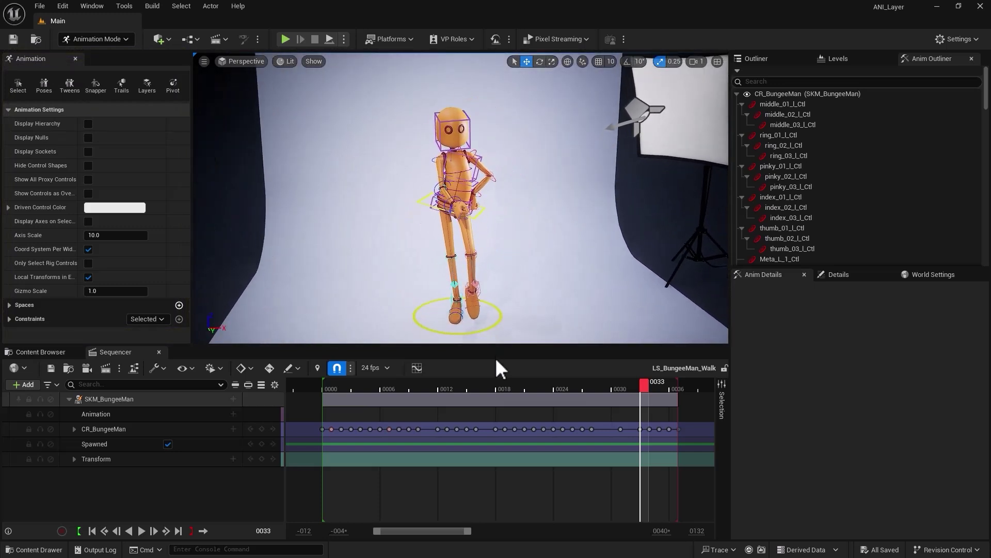
click(346, 386)
drag(348, 383, 355, 385)
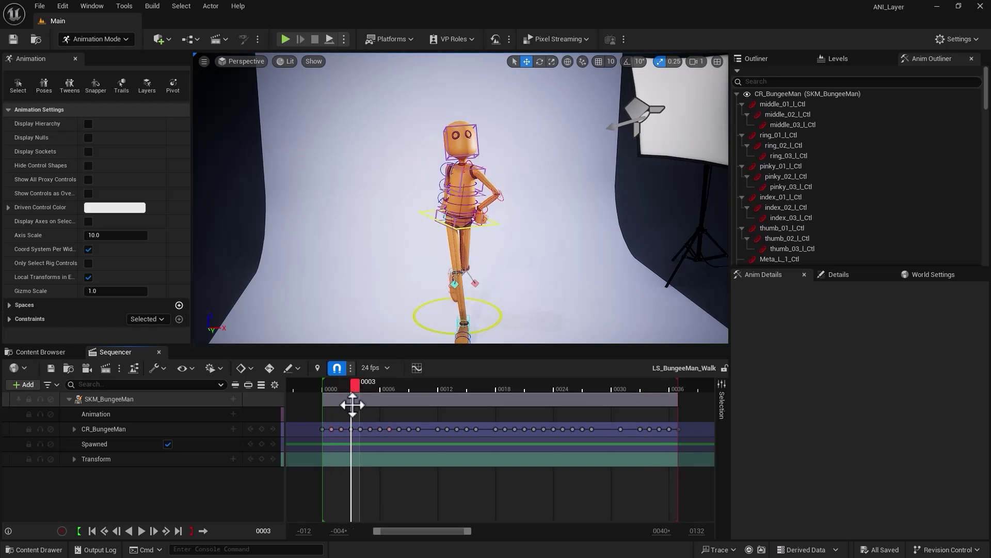
drag(357, 386, 394, 386)
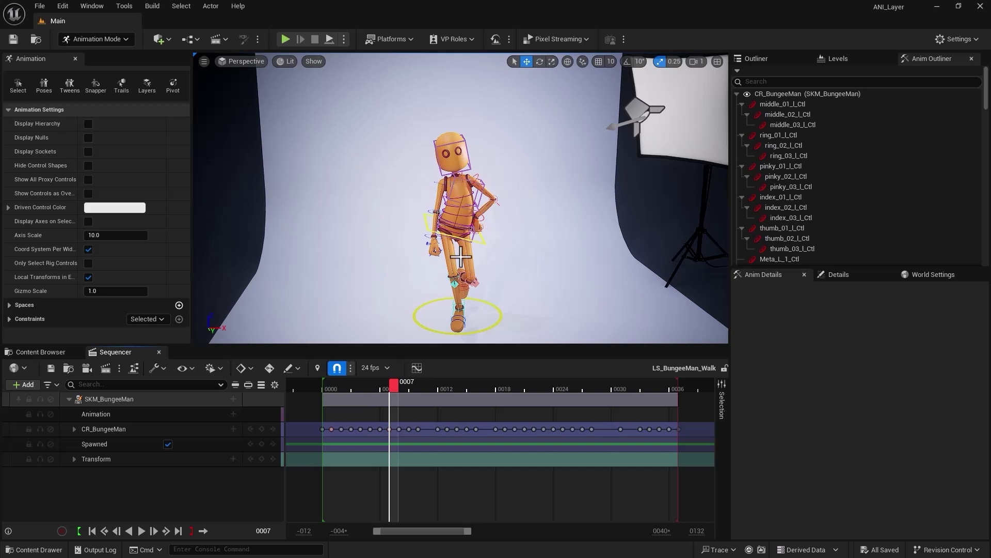
click(339, 385)
drag(340, 385, 402, 413)
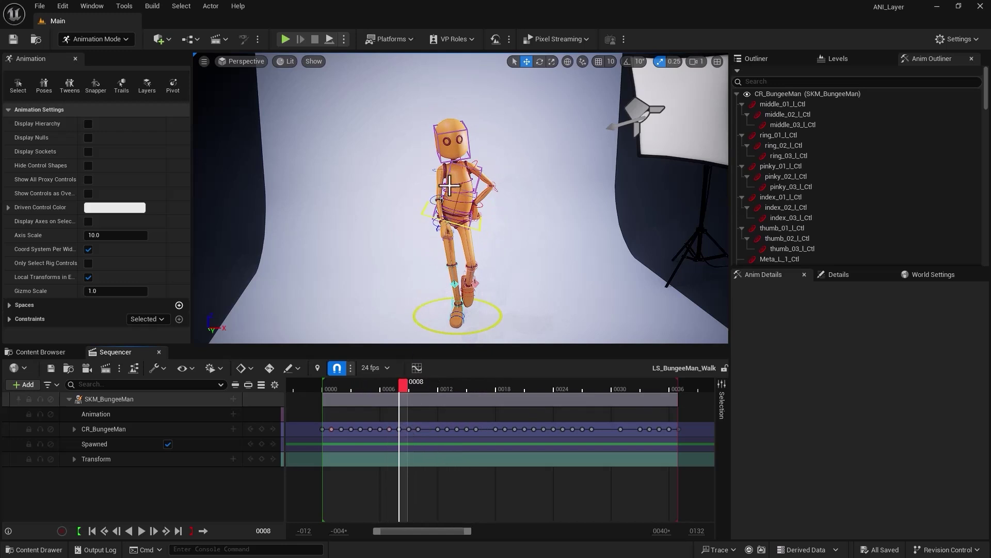
Step: Show the Rotation.Roll curve of the head control Neck_X_Head_Ctl in the curve editor, with the playhead at frame 2
click(440, 149)
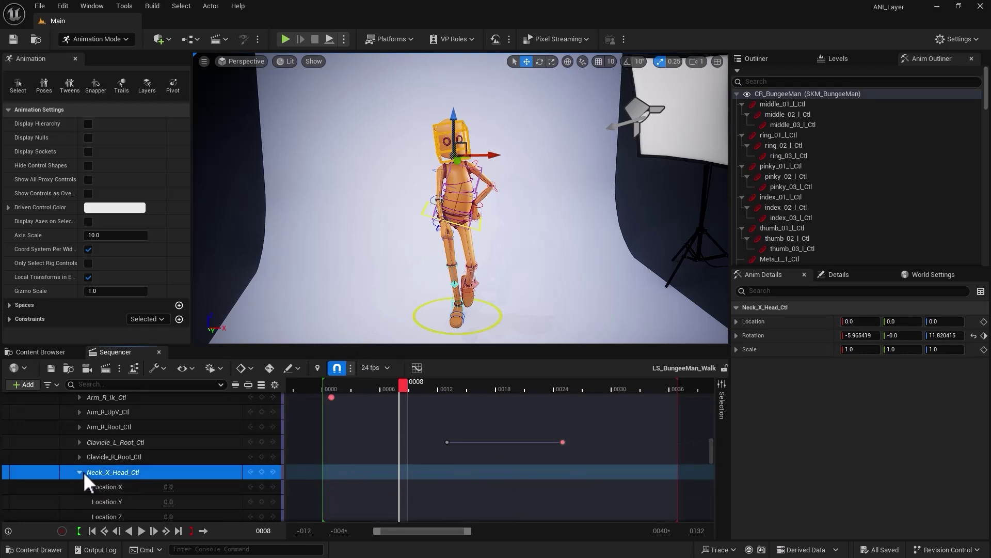
click(83, 472)
scroll(84, 472, down, 3)
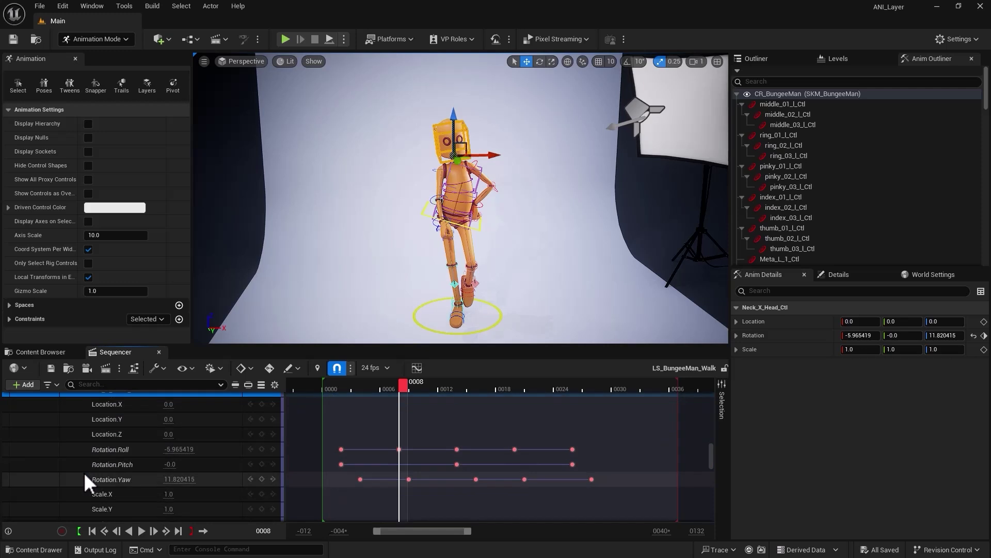
click(117, 449)
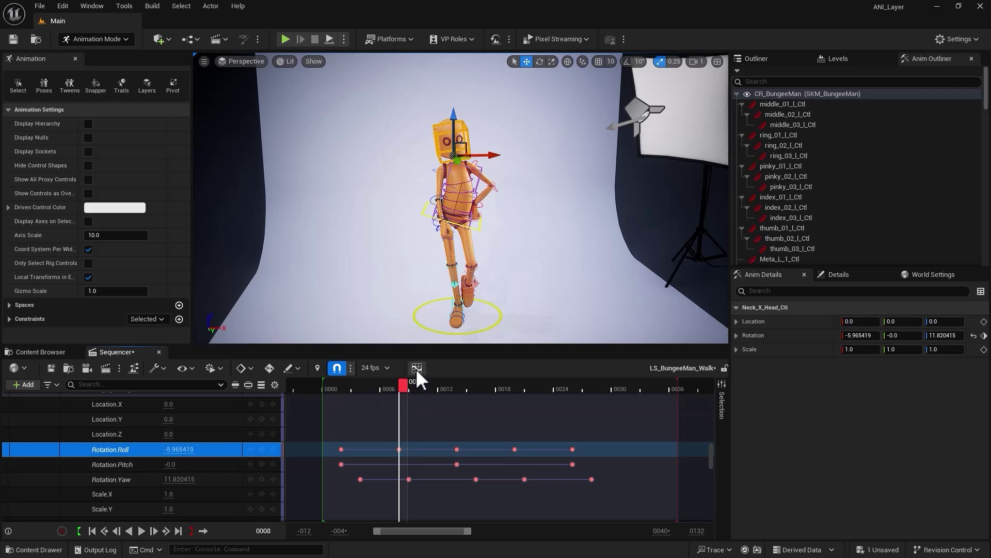
drag(402, 385, 348, 393)
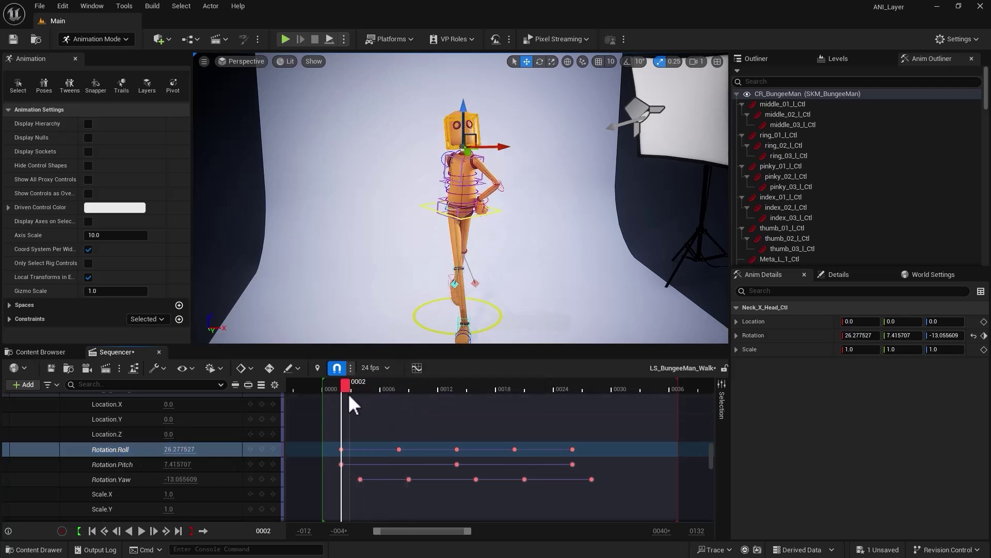
click(416, 368)
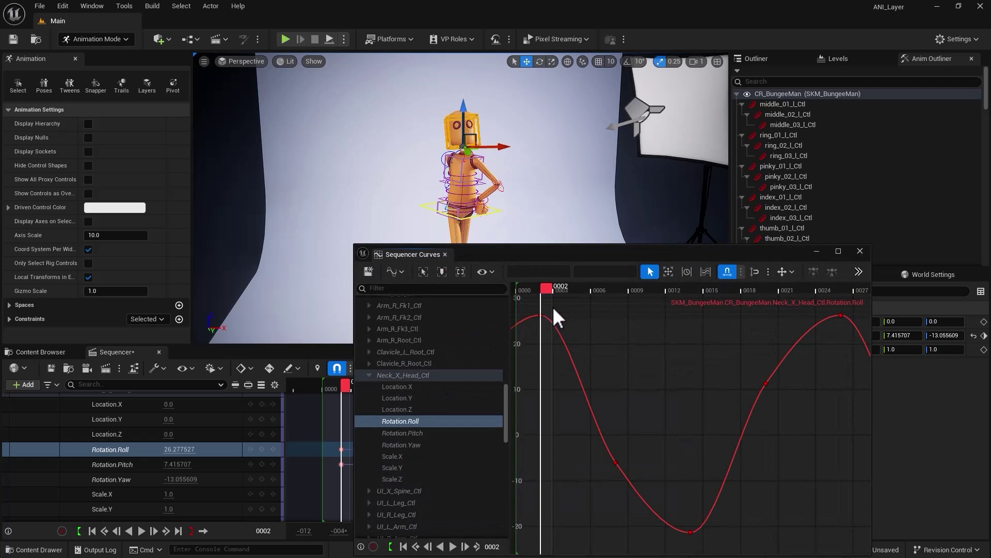
Step: Try moving the frame 2 key on the head's Rotation.Roll curve, undo the move, and close the curve editor
click(540, 314)
drag(540, 314, 508, 524)
key(ctrl+z)
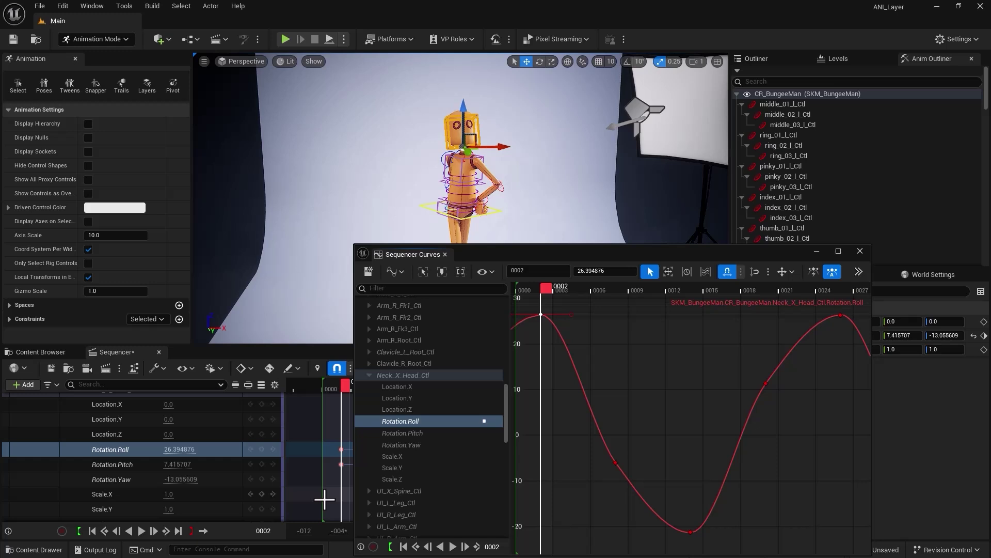
click(860, 251)
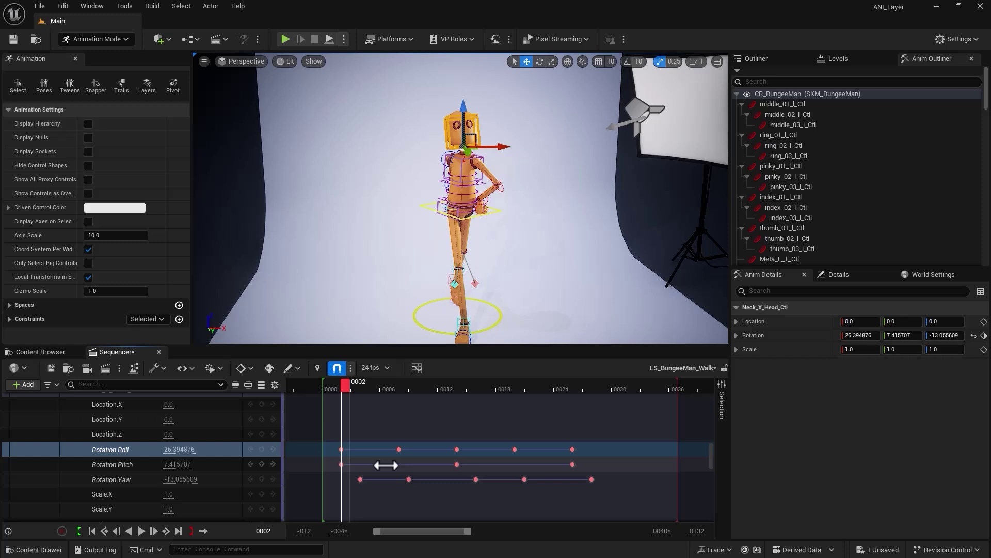
Step: Collapse the CR_BungeeMan track and open the animation layers manager
drag(717, 461, 718, 411)
click(75, 429)
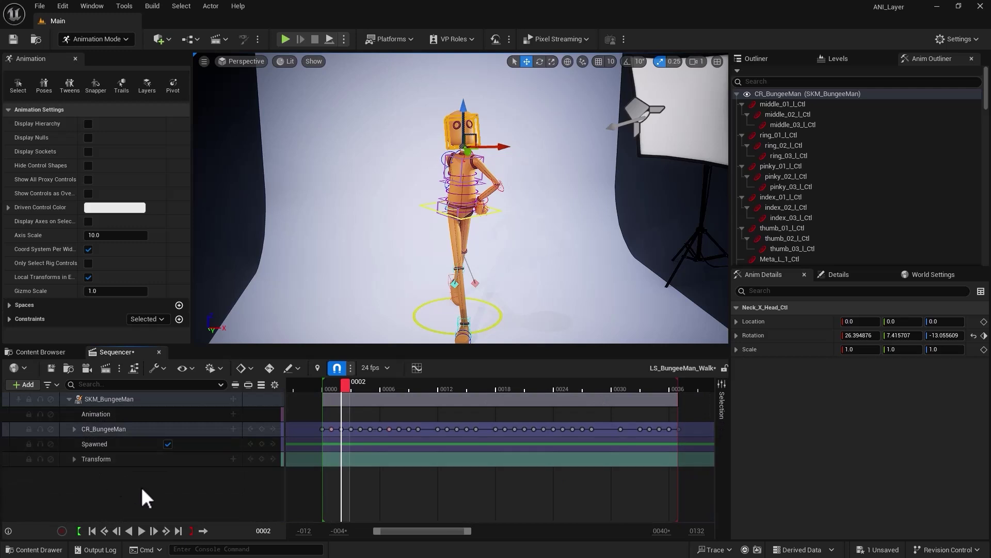
scroll(407, 274, down, 5)
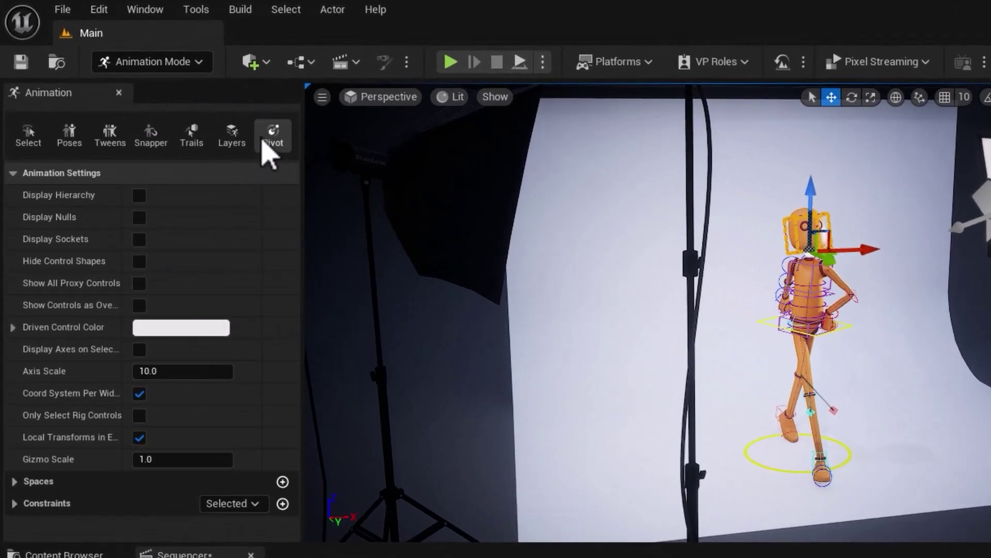
click(228, 144)
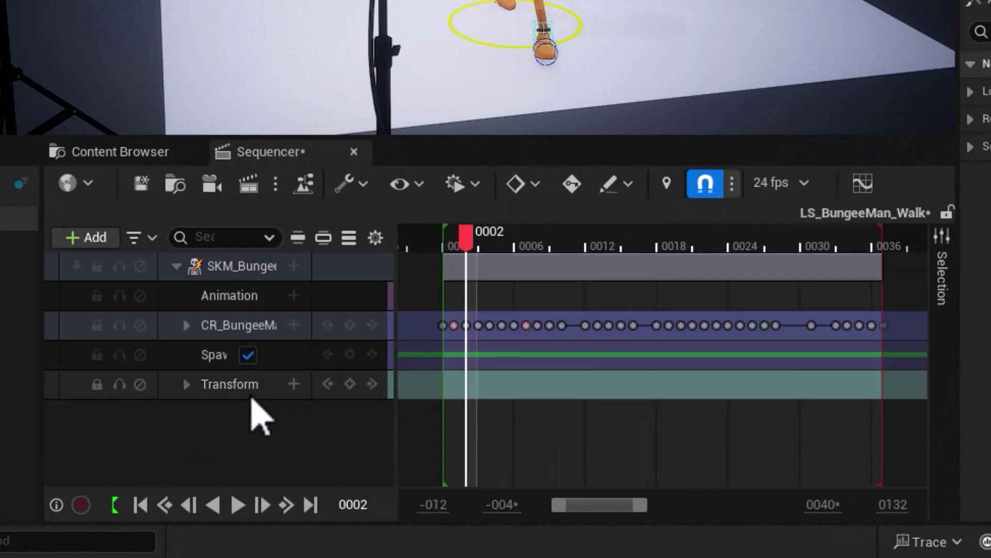
Step: Review the SKM_BungeeMan actor and its Animation track, and move the playhead to frame 0
click(176, 266)
click(176, 266)
click(241, 271)
click(230, 304)
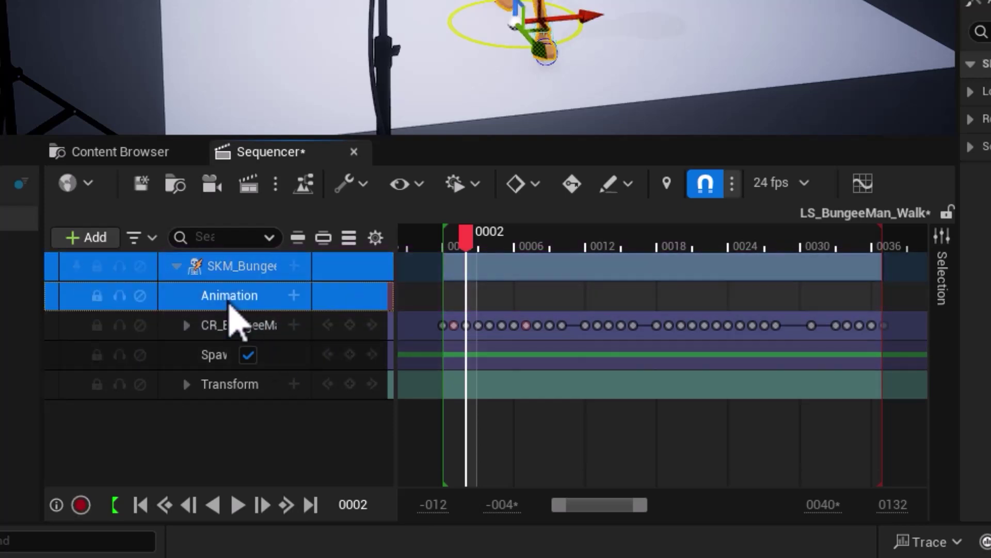
drag(494, 240, 450, 262)
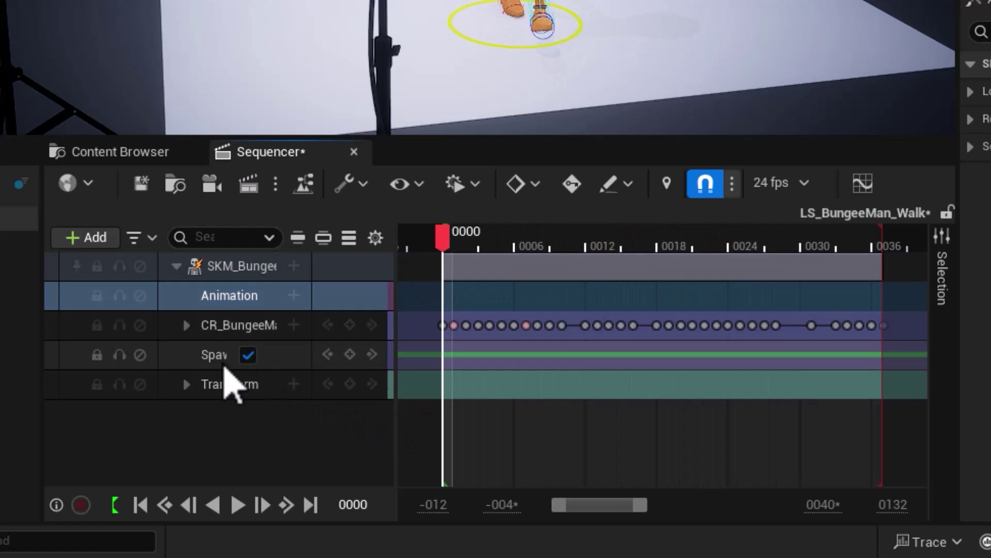
Step: Examine the rig controls under CR_BungeeMan as far as the neck control, collapse them, and check the Transform track
click(215, 332)
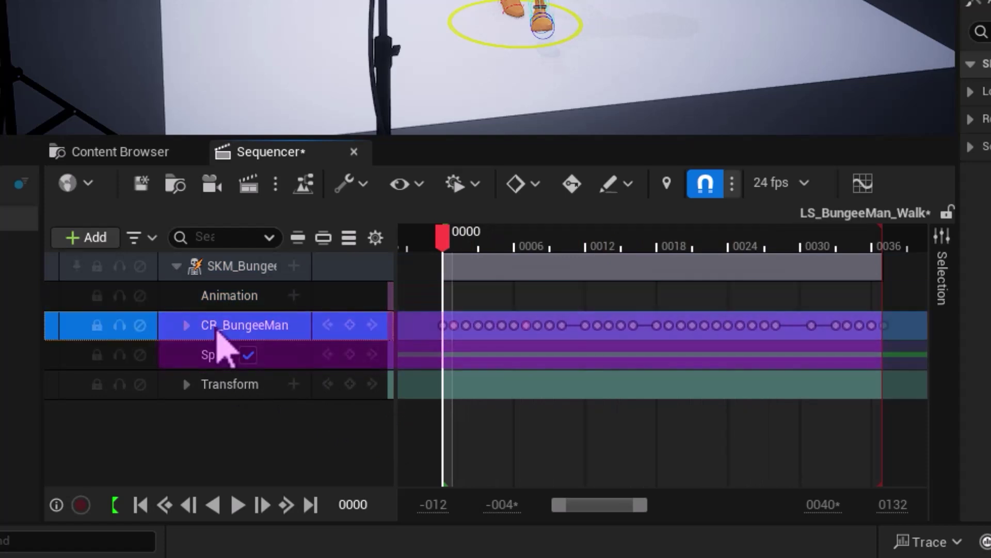
click(191, 326)
scroll(194, 341, down, 6)
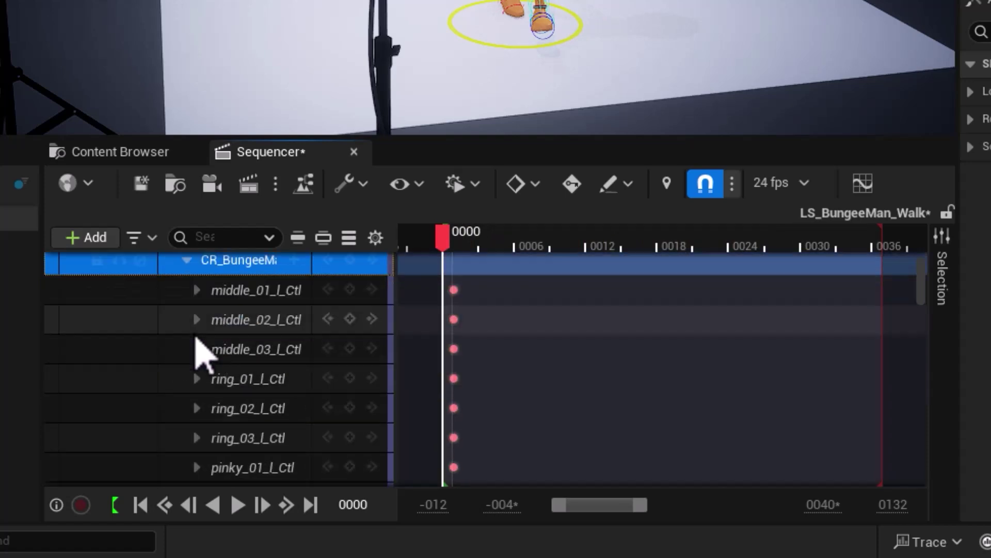
scroll(196, 341, down, 8)
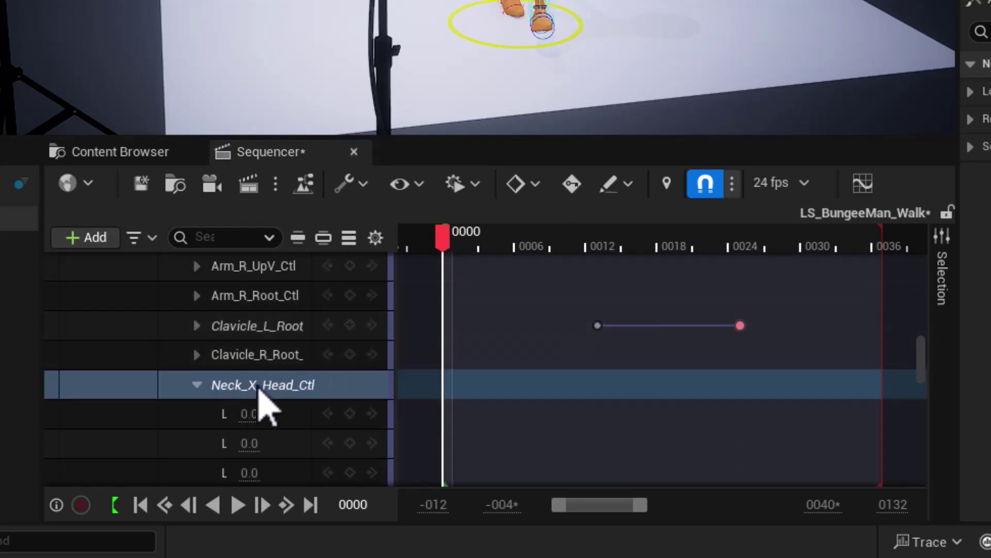
drag(922, 372, 913, 290)
click(187, 325)
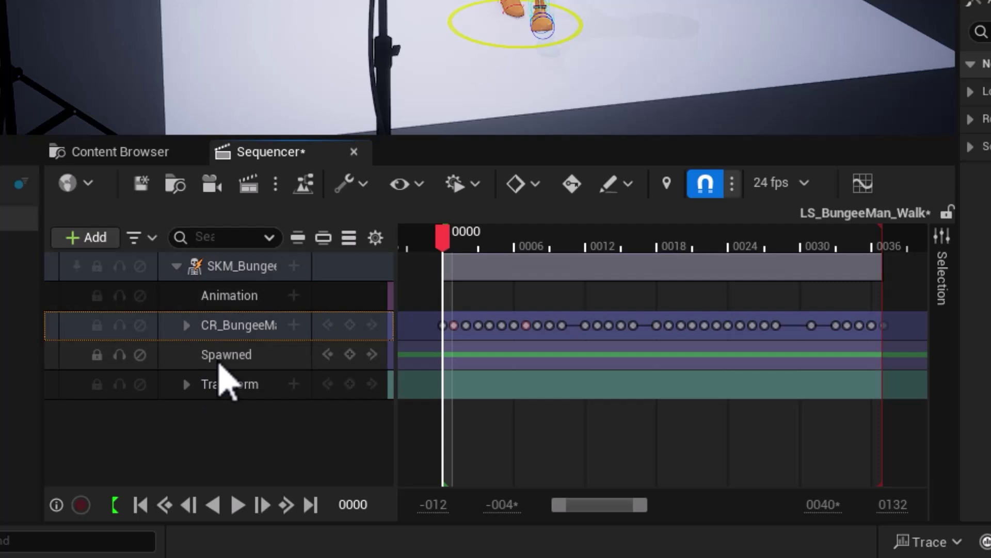
click(228, 389)
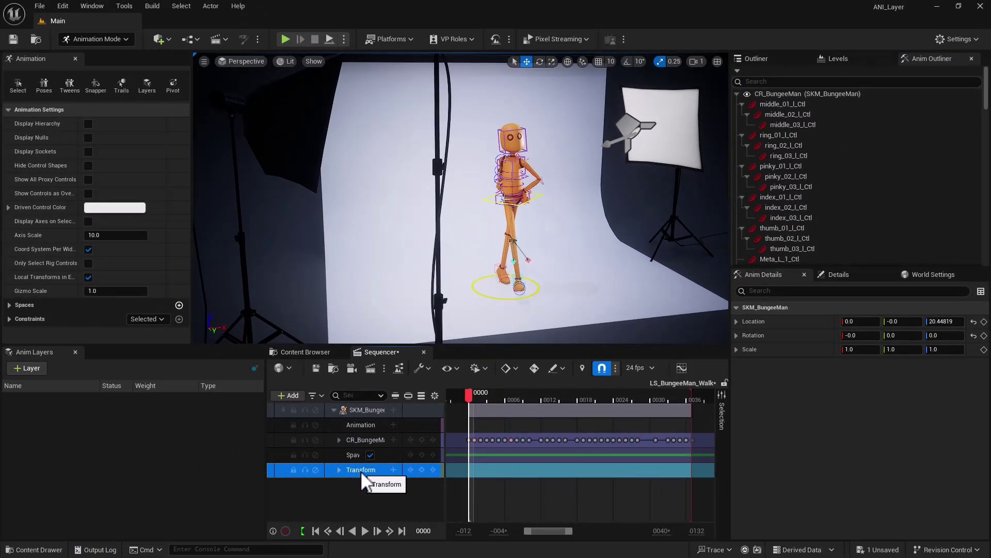
click(372, 494)
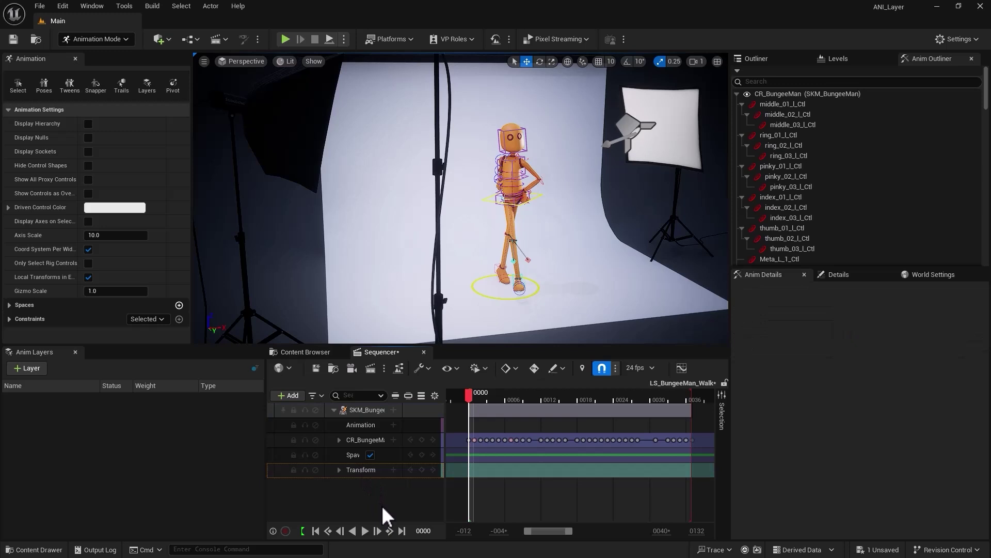
Step: Select the character's head control and create an additive animation layer for it named Neck_Layer
click(498, 131)
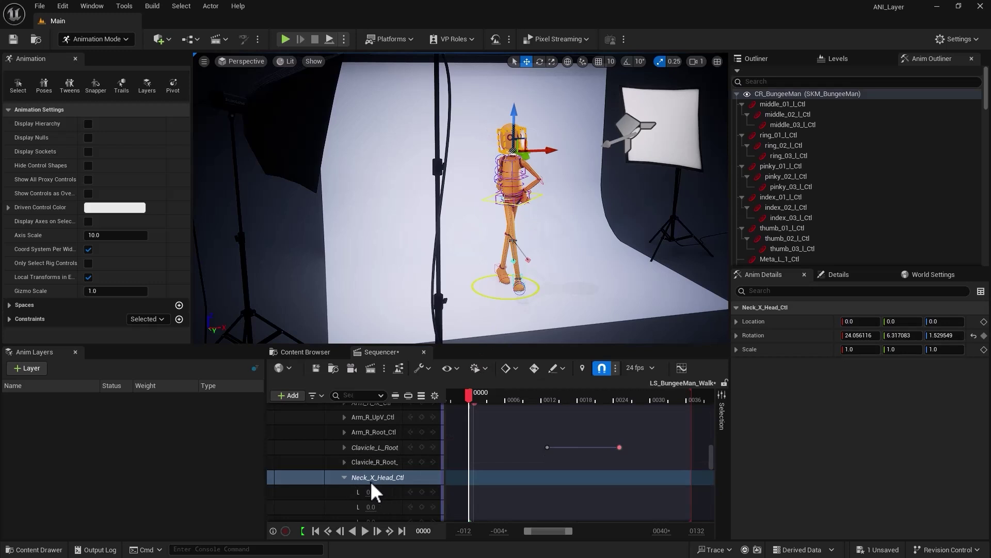
click(33, 369)
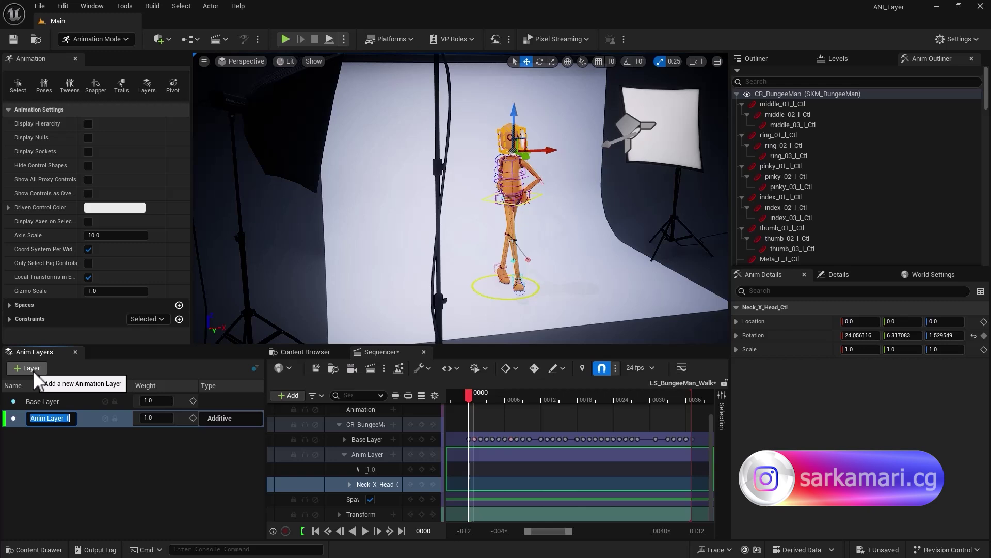
text(Neck_Layer)
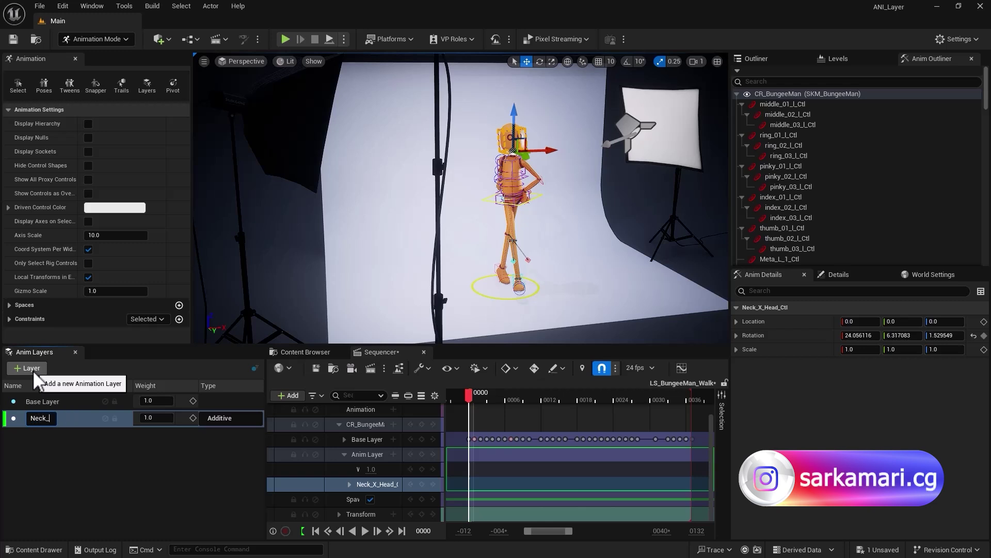
key(Return)
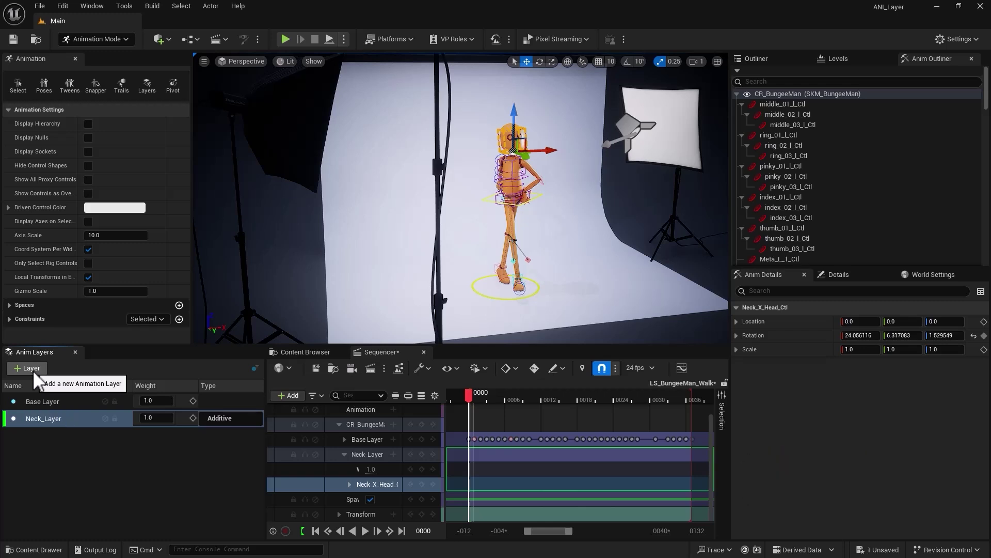
Step: Collapse Neck_Layer in the sequence and compare its track with the Base Layer track
click(343, 454)
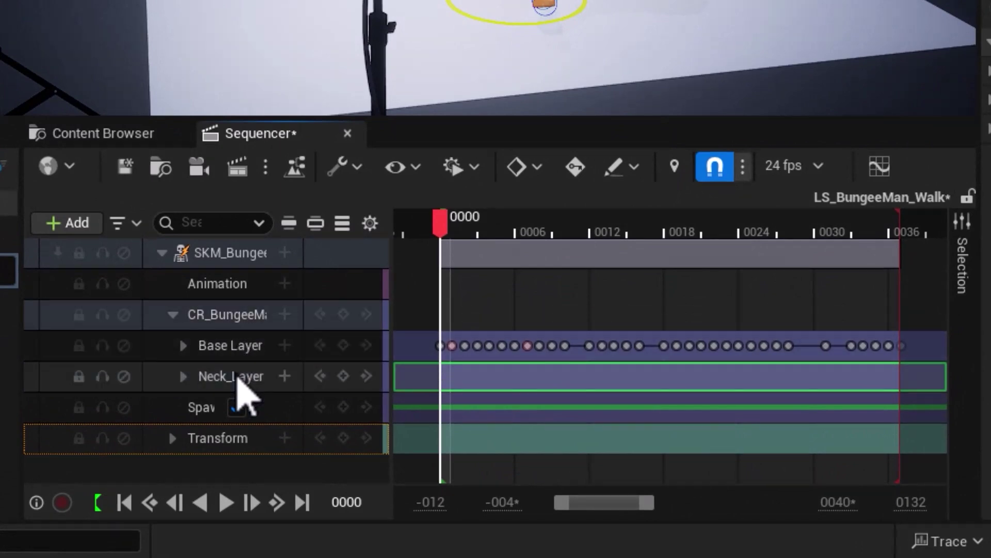
click(235, 357)
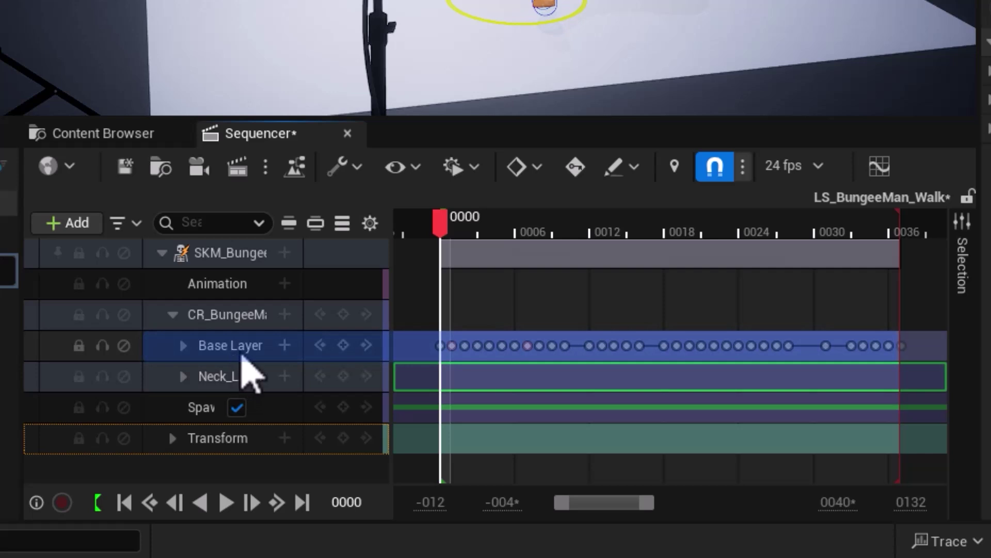
key(Escape)
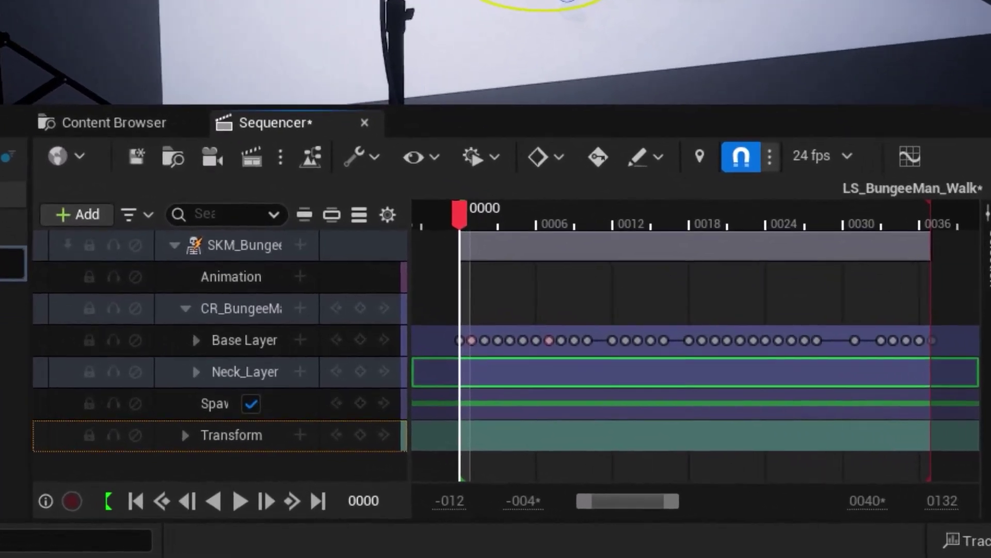
click(235, 371)
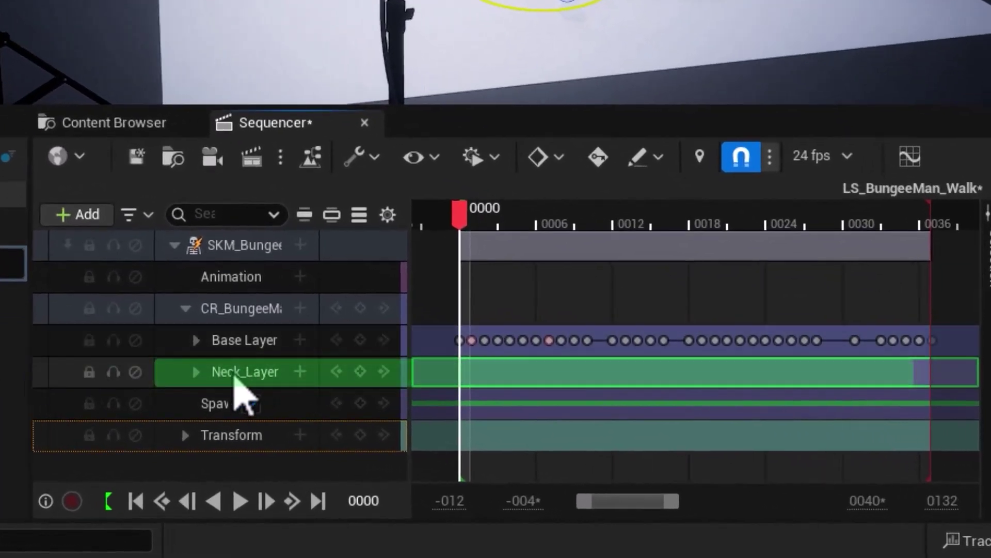
Step: Expand Neck_Layer in the sequence and switch the active layer between Base Layer and Neck_Layer, ending on Neck_Layer
click(196, 372)
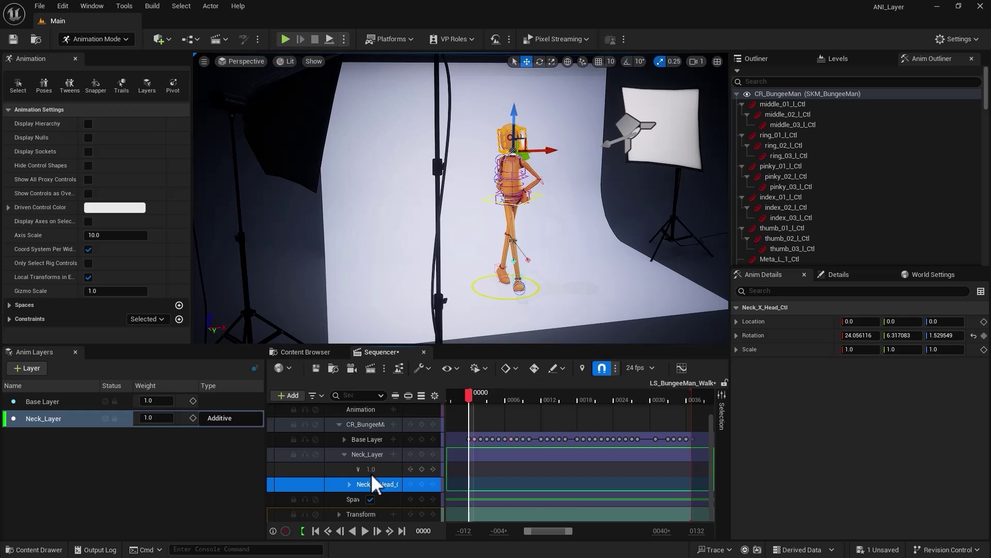
click(51, 402)
click(47, 418)
click(45, 404)
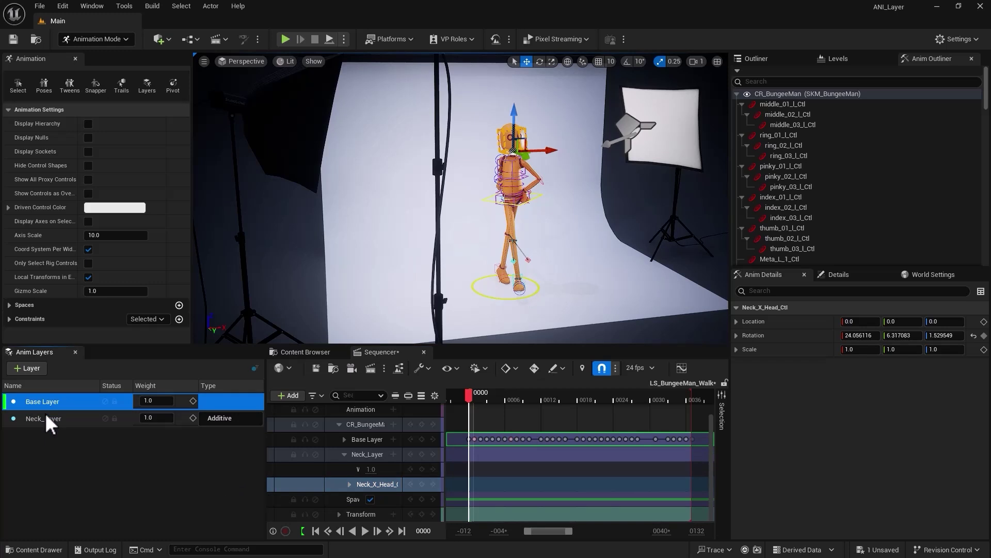
click(45, 417)
Step: Clear the control selection and reselect the head control using Neck_Layer's Select Objects command
click(628, 194)
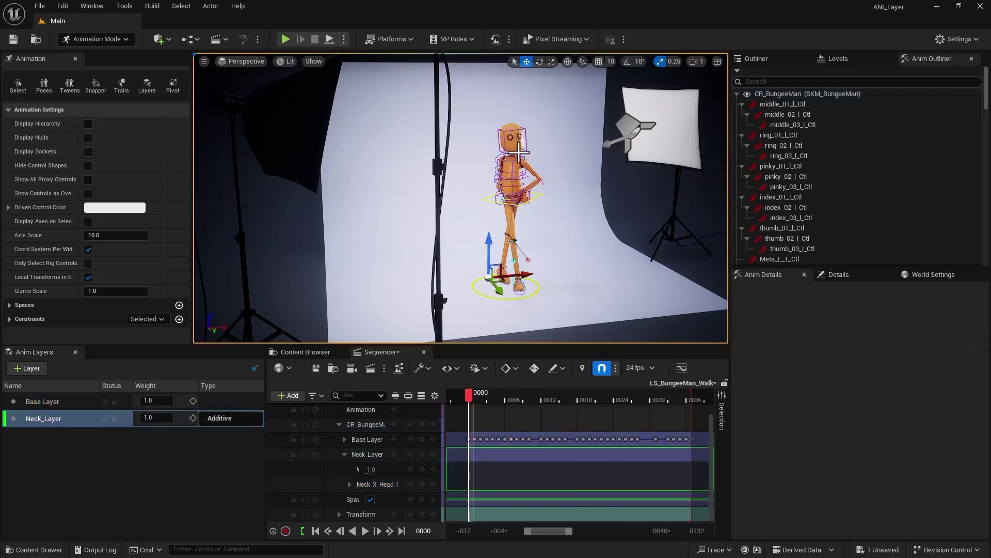
right_click(55, 418)
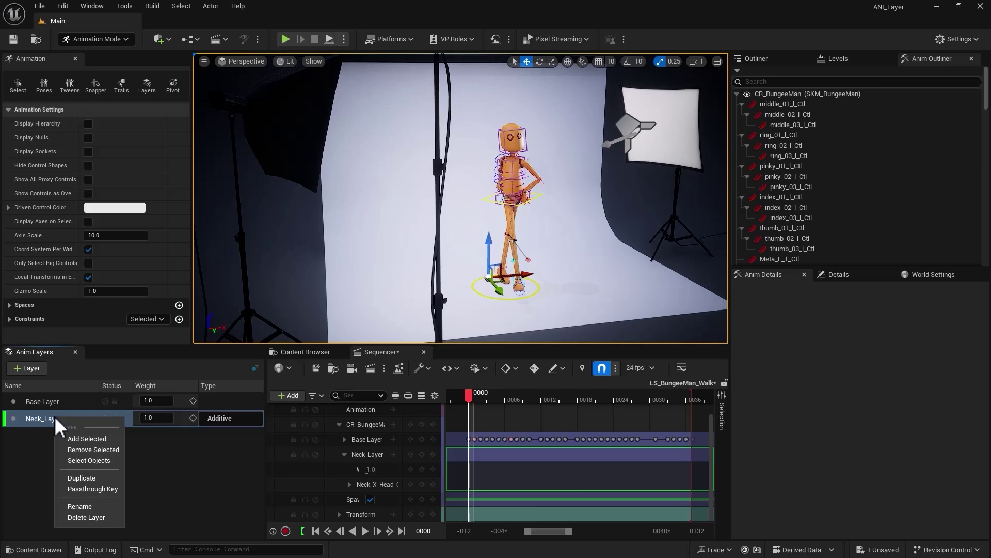
click(79, 459)
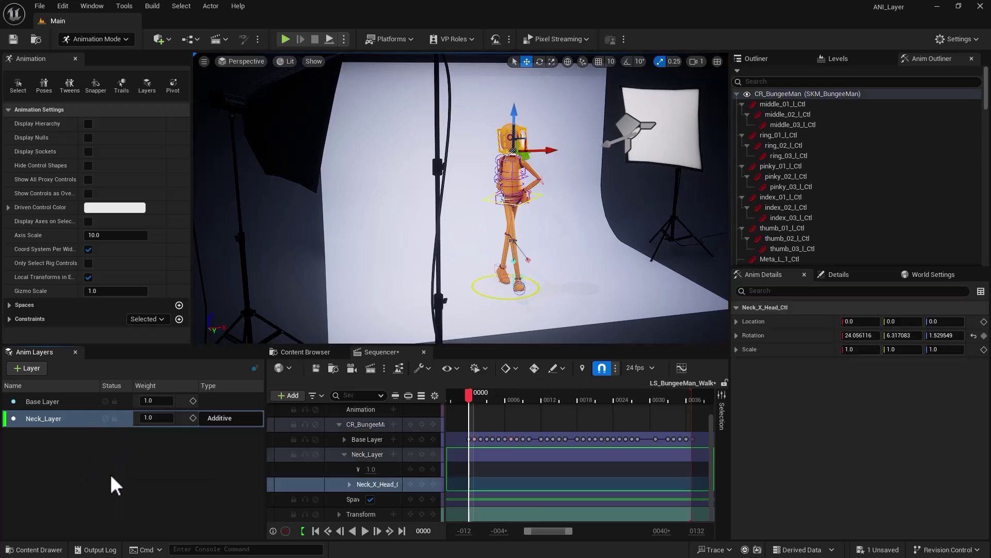
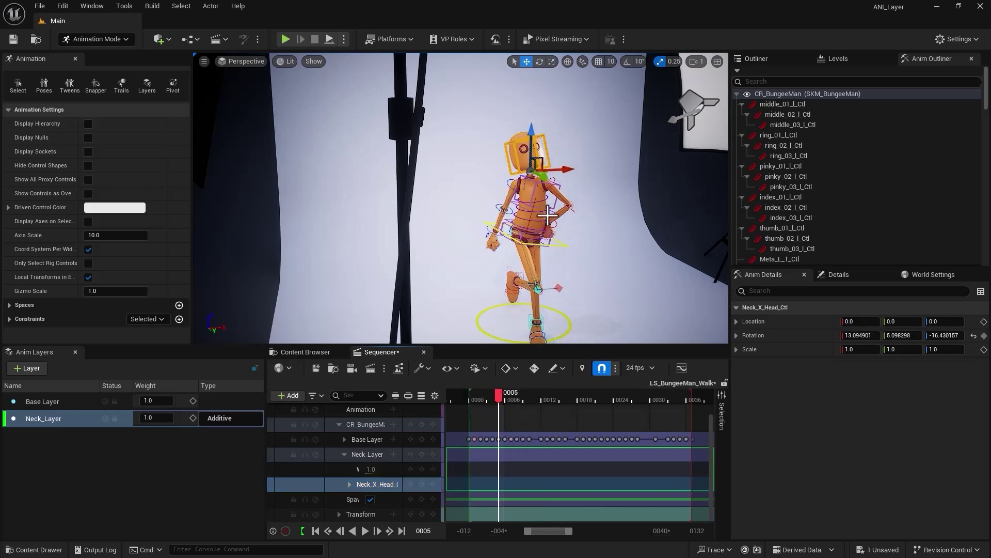
Step: Key Neck_X_Head_Ctl on Neck_Layer at frame 5, and key it at frame 13 with the head rotated to about -85, 10, -8
click(421, 484)
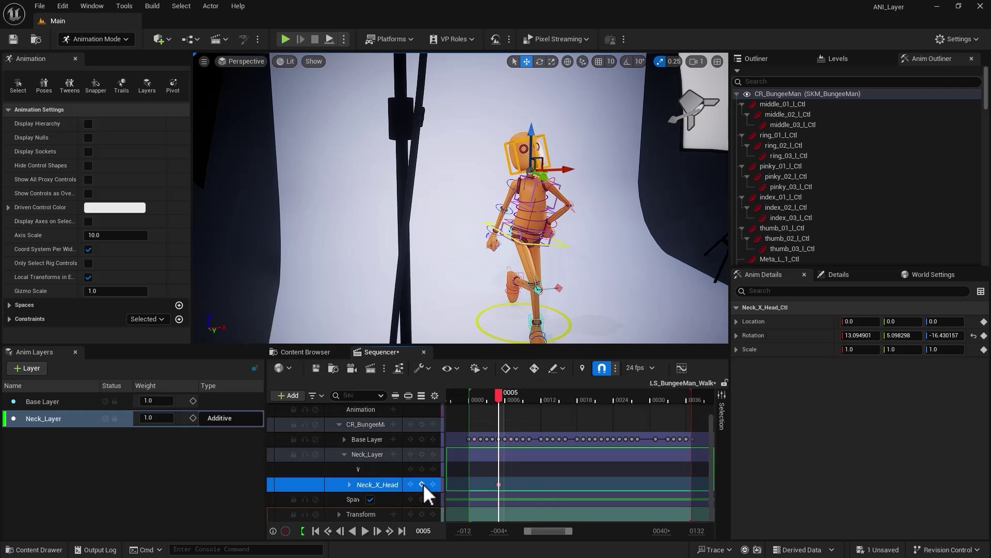
drag(500, 396, 549, 401)
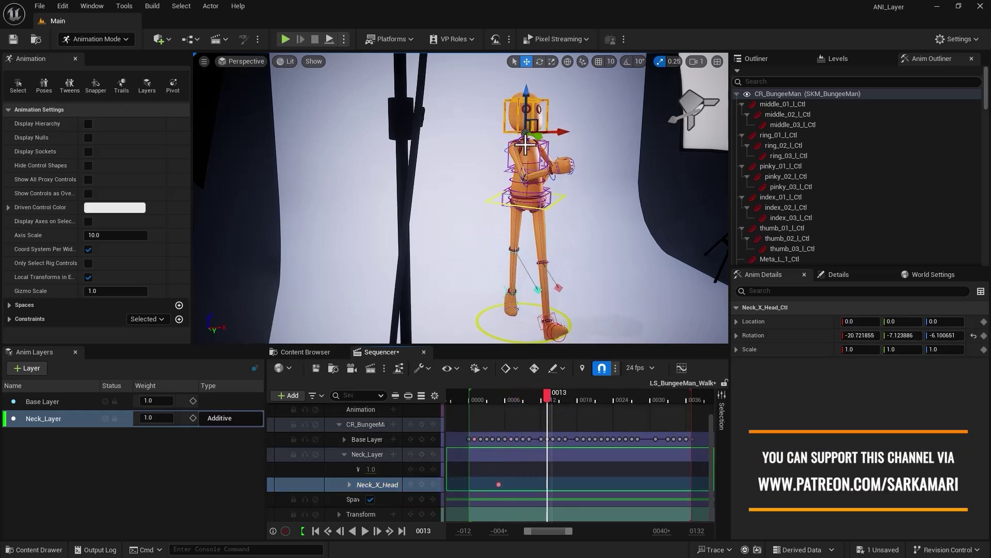
key(e)
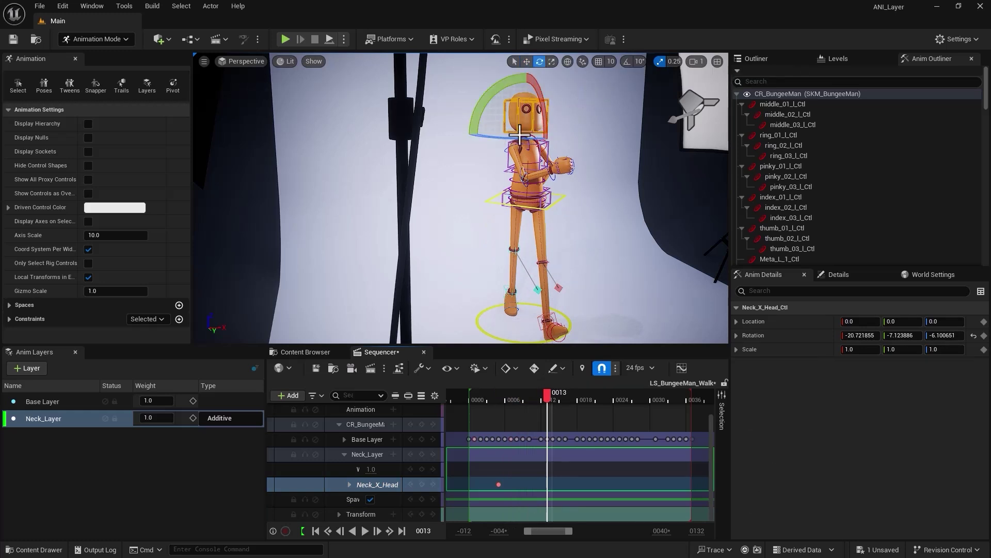
drag(505, 136, 583, 135)
drag(480, 104, 572, 109)
drag(472, 135, 476, 132)
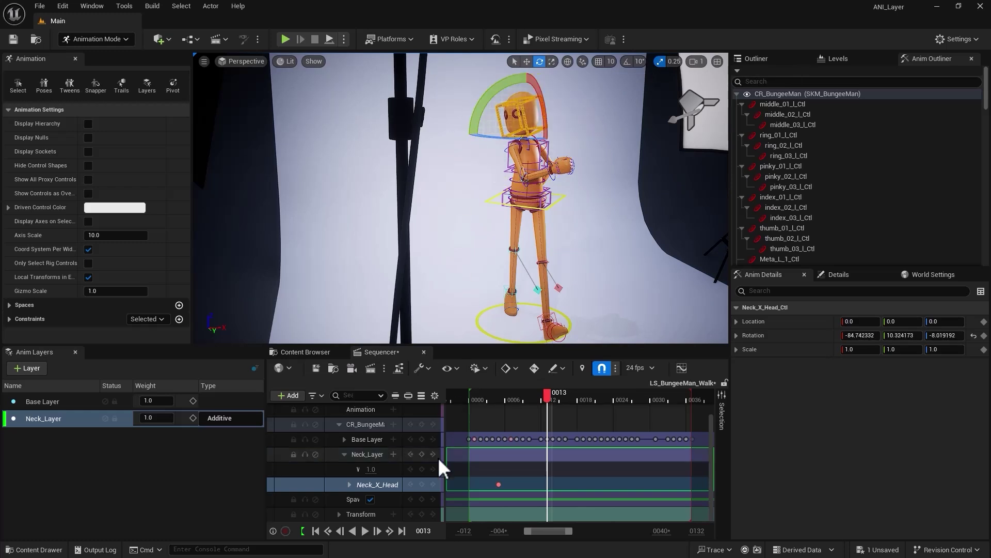
click(423, 485)
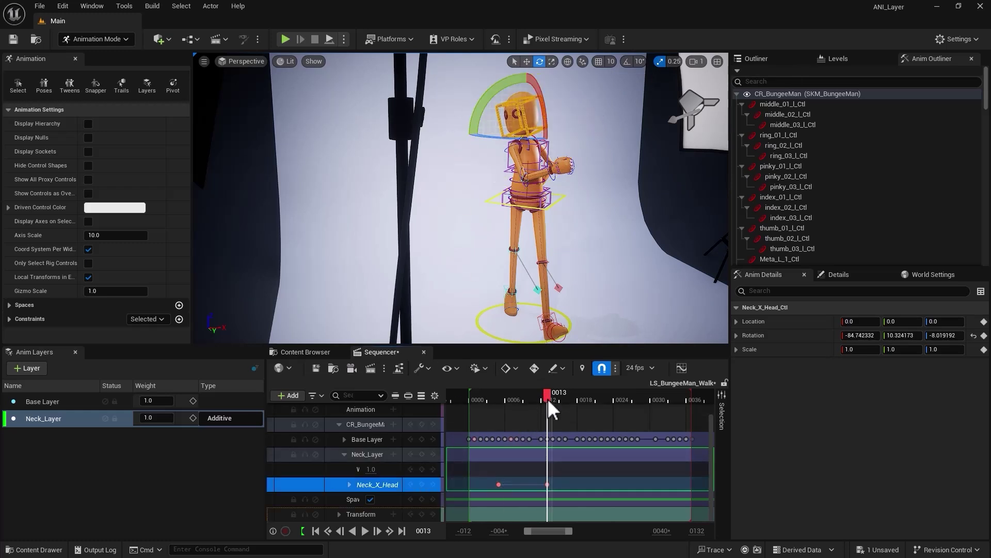
Step: Key the turned head on Neck_Layer at frame 18, and key it at frame 30 rotated to about -3, -5, -15
drag(547, 399, 580, 401)
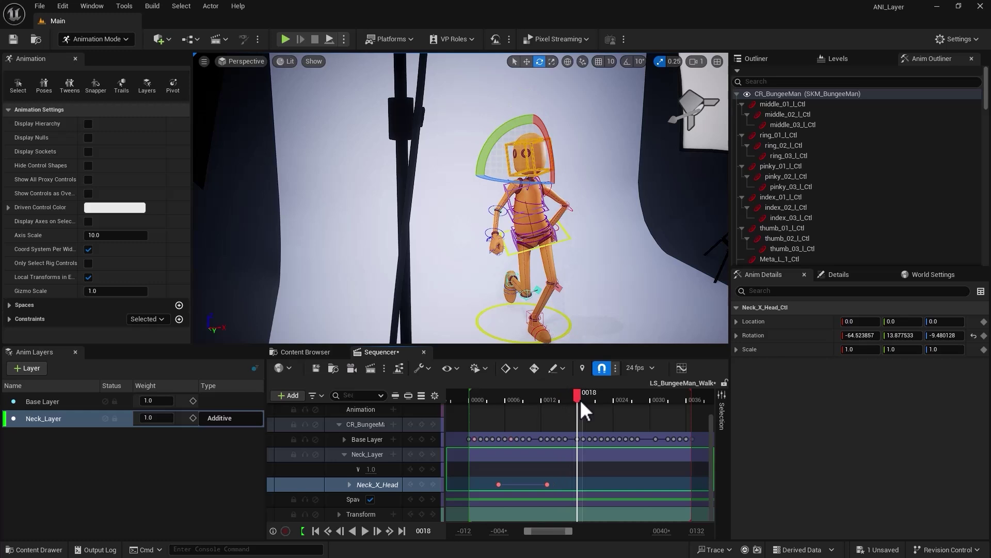
click(423, 484)
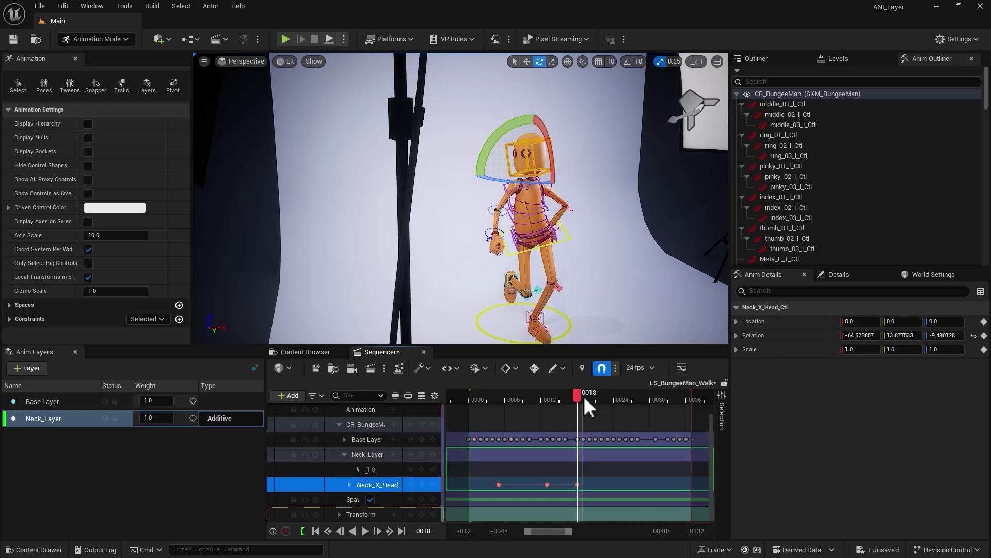
drag(578, 395, 651, 395)
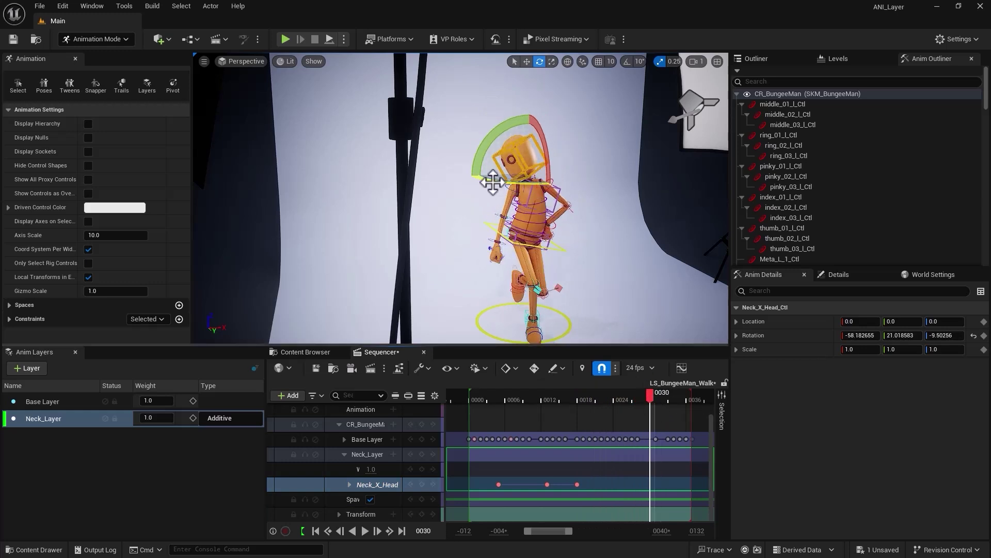
drag(493, 182, 583, 194)
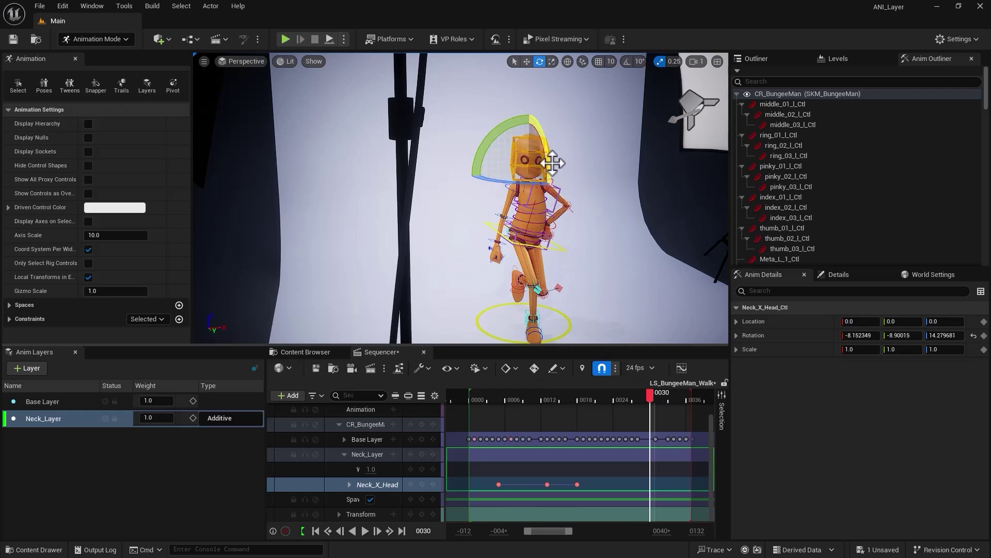
drag(553, 163, 513, 106)
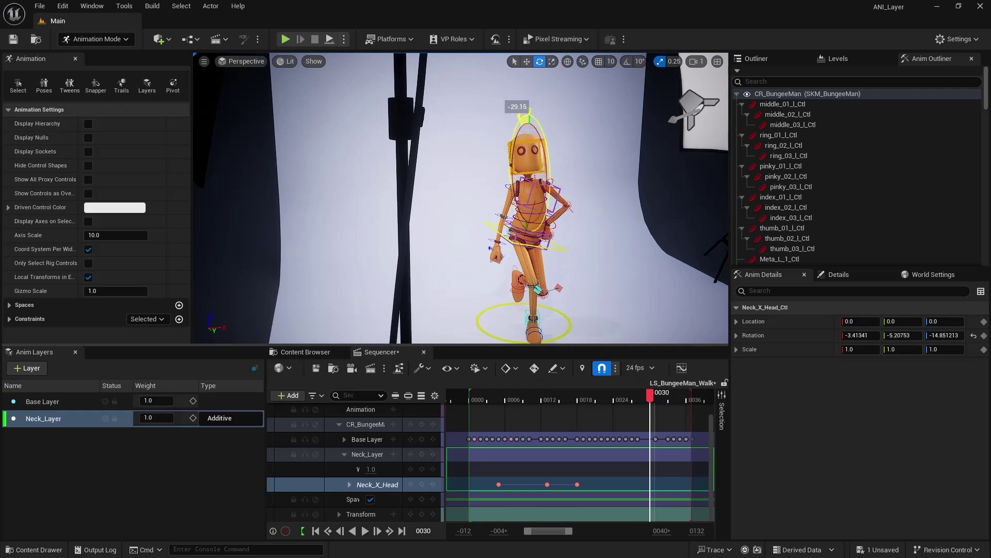
click(421, 484)
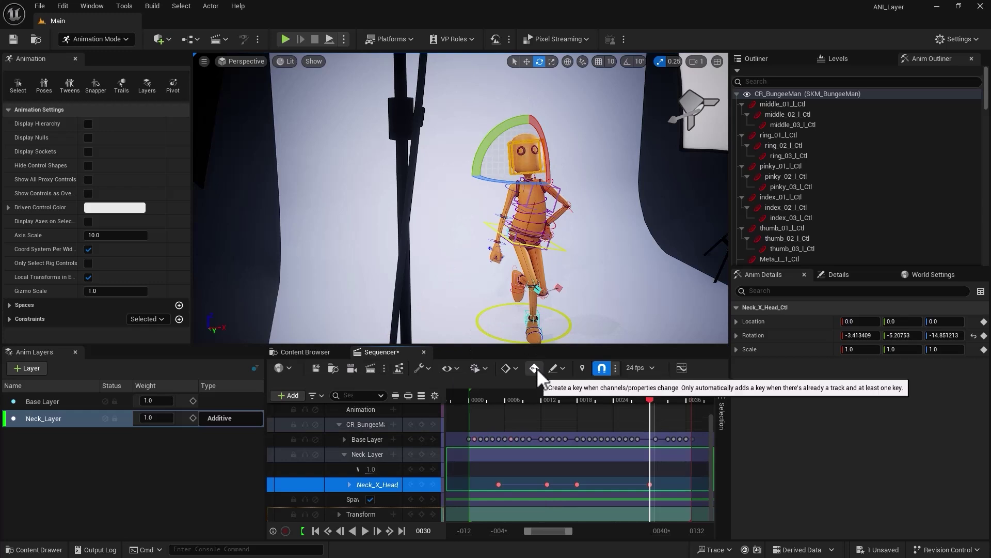
Step: Scrub through the walk and compare the head pose at frame 13 with Neck_Layer muted and unmuted
click(475, 396)
drag(475, 396, 669, 423)
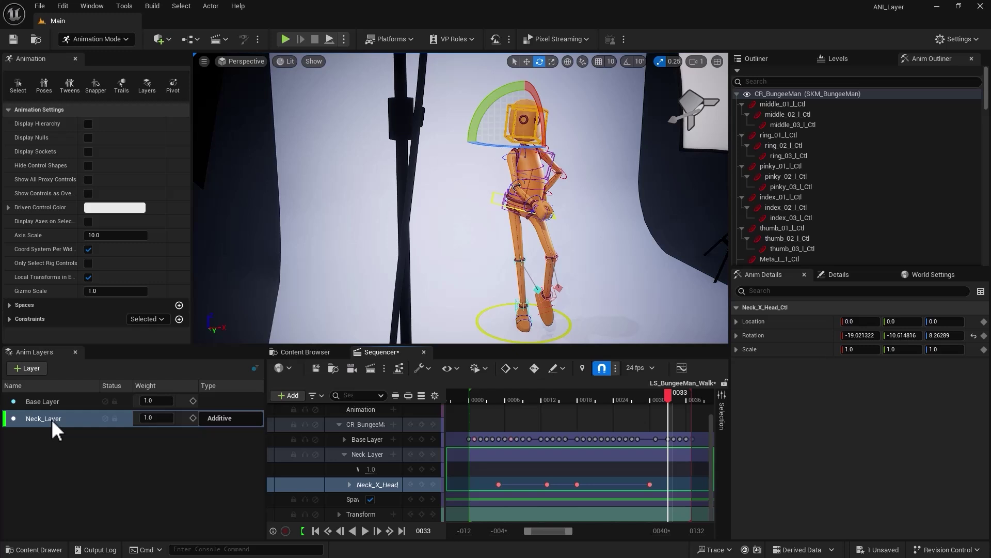
mouse_move(547, 396)
mouse_down()
mouse_move(528, 396)
mouse_move(557, 408)
mouse_up()
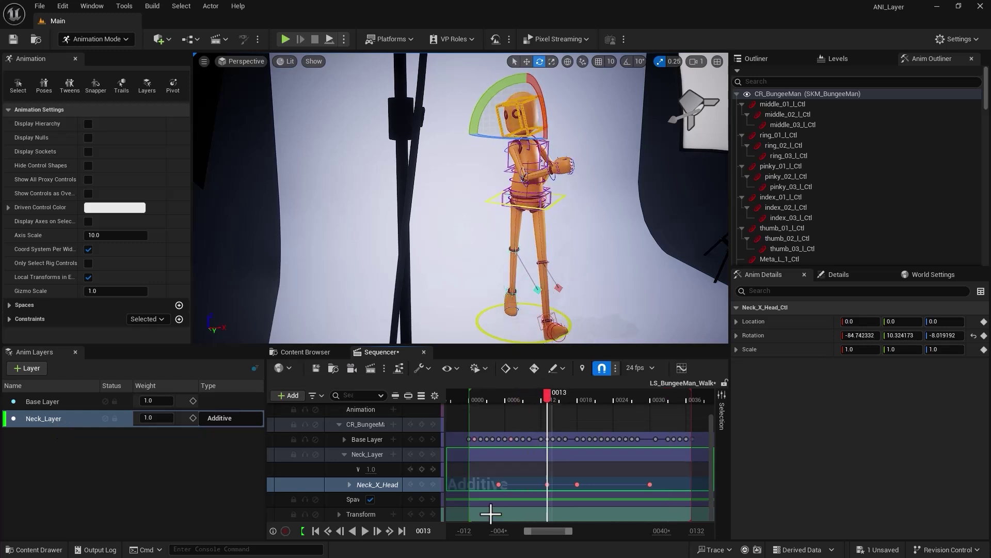
click(105, 417)
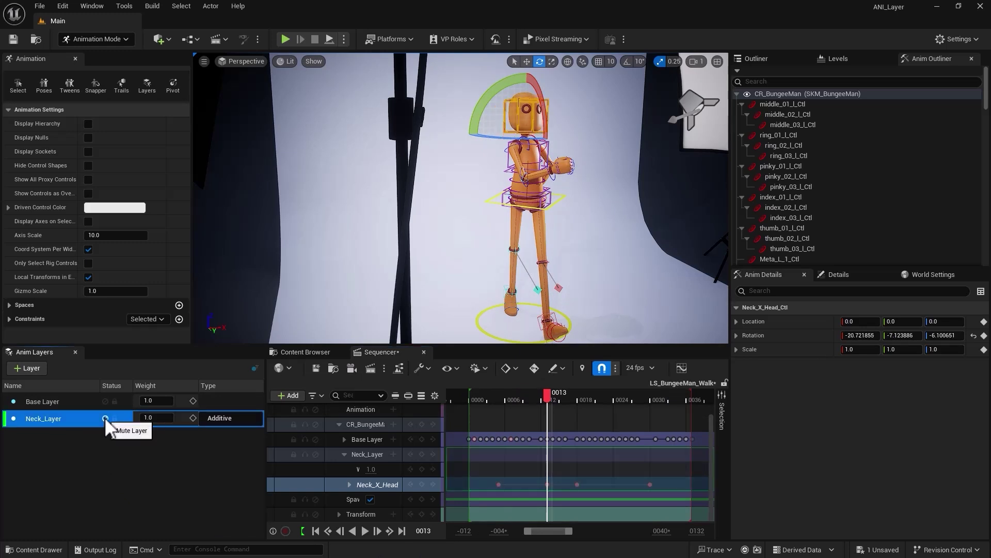
click(105, 418)
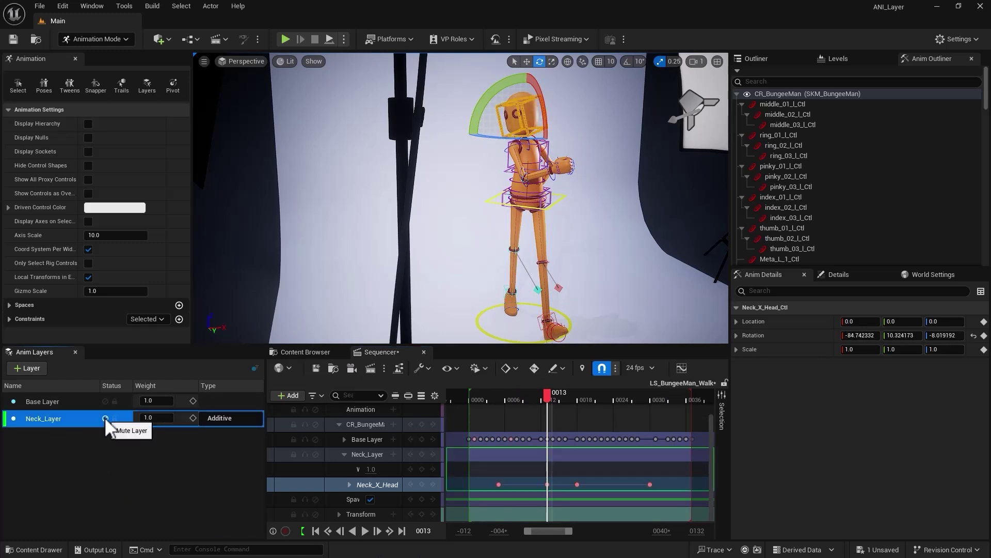
click(105, 418)
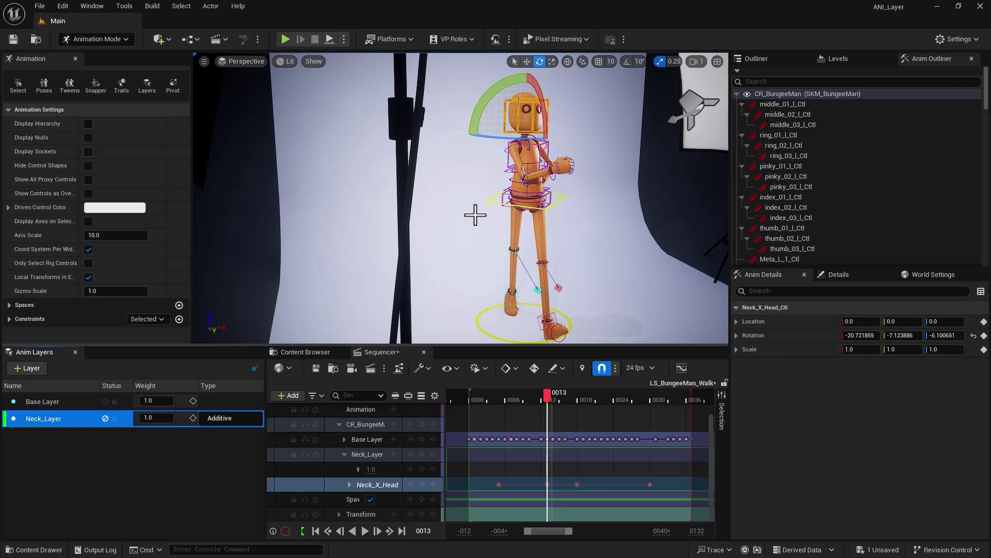
click(104, 418)
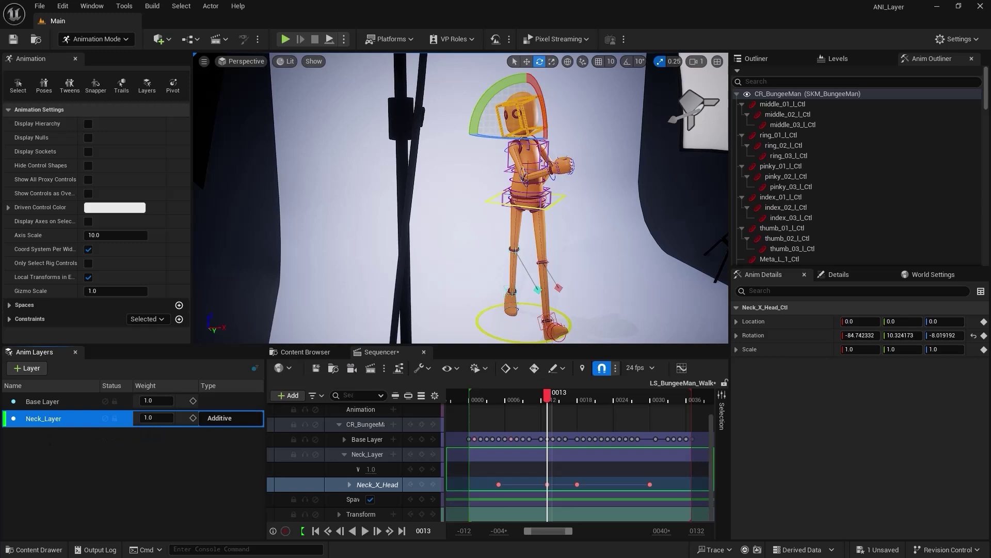
Step: Clear the layer selection, and expand and collapse the Neck_X_Head_Ctl channels under Neck_Layer to check them
click(80, 449)
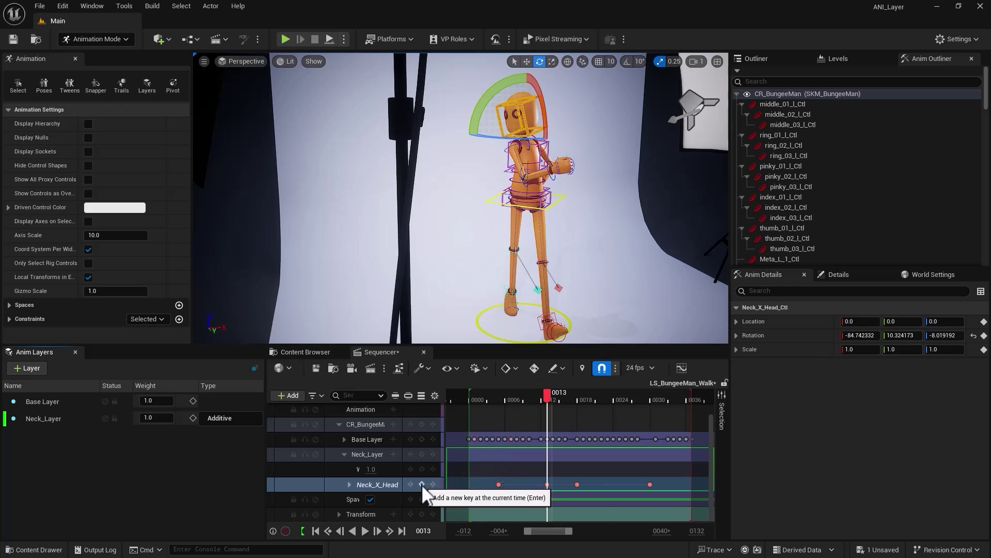
click(349, 484)
click(349, 485)
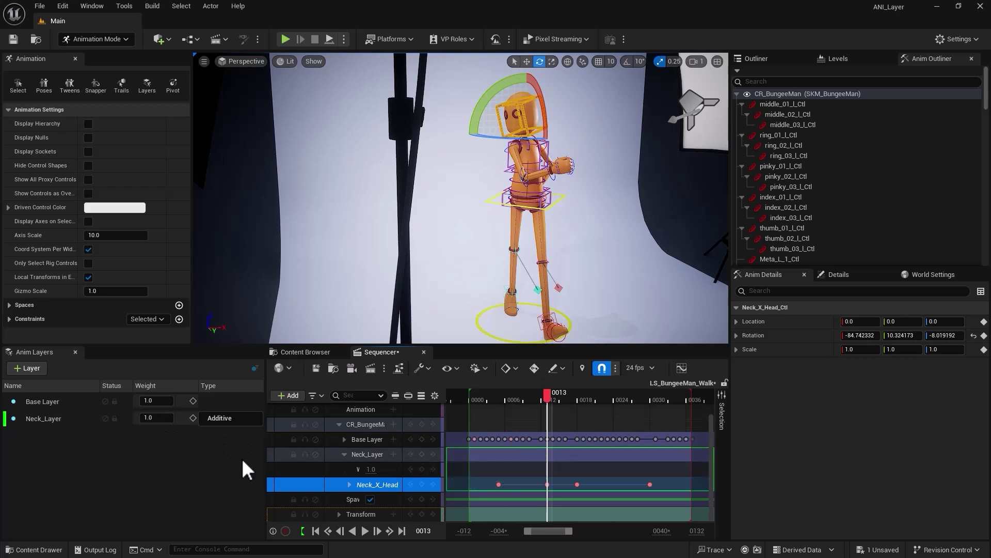
Step: Try Neck_Layer weights of 0, 1 and 0.5 to compare their effect on the head at frame 13
click(156, 418)
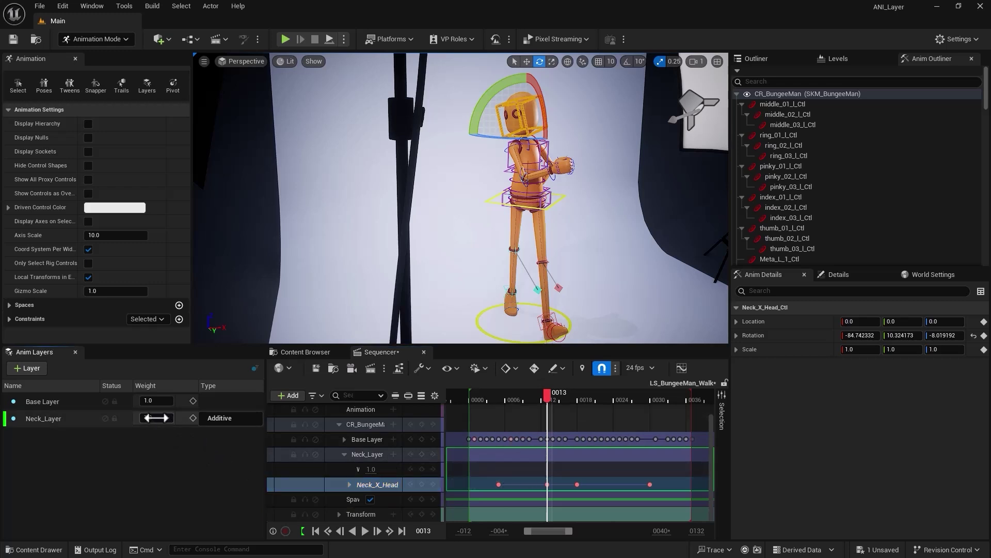
drag(156, 417, 117, 418)
click(152, 417)
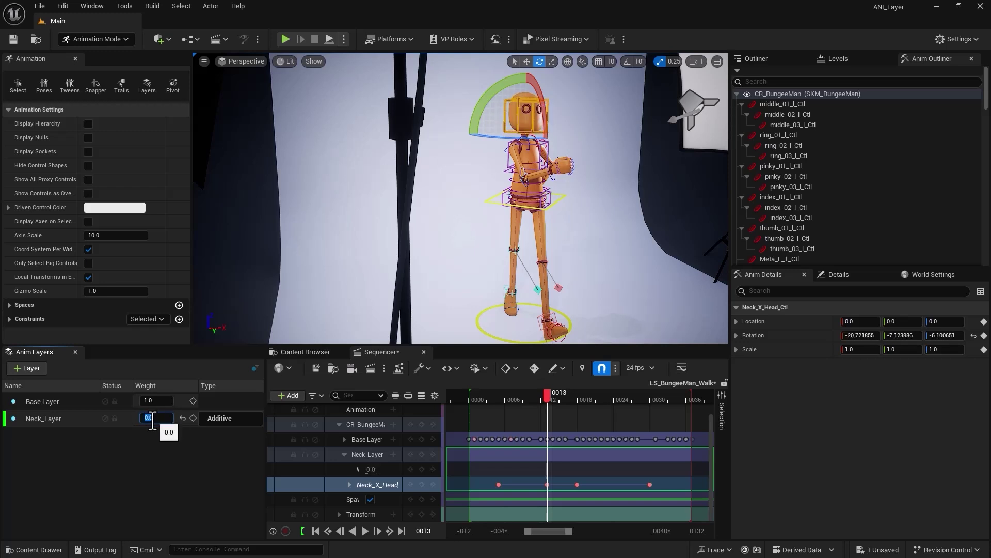
text(1)
key(Return)
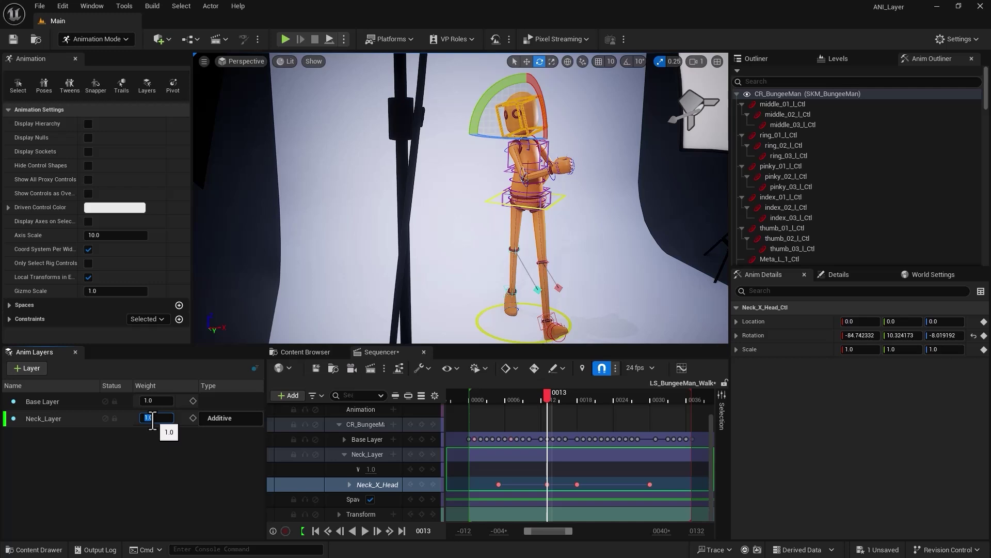
text(0.5)
key(Return)
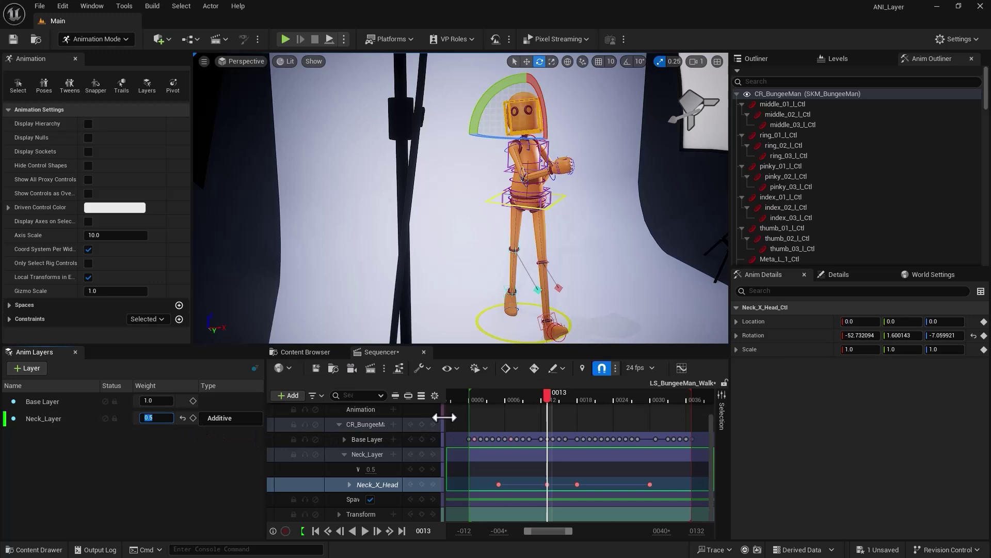
Step: Widen the Sequencer's track name area, set the Neck_Layer weight to 1 and key it at frame 13
drag(445, 417, 473, 420)
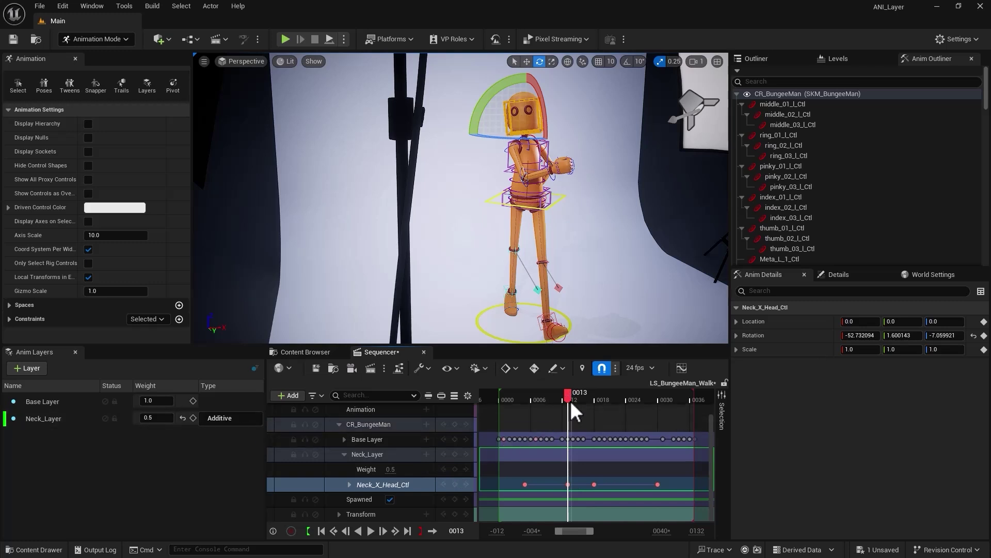
mouse_move(569, 398)
mouse_down()
mouse_move(543, 401)
mouse_move(570, 404)
mouse_up()
click(158, 419)
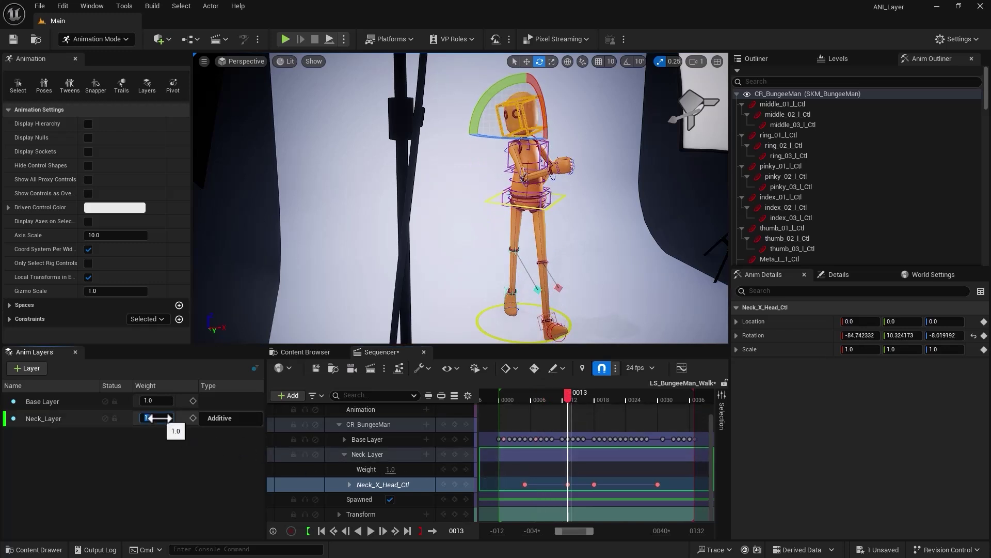
text(1)
key(Return)
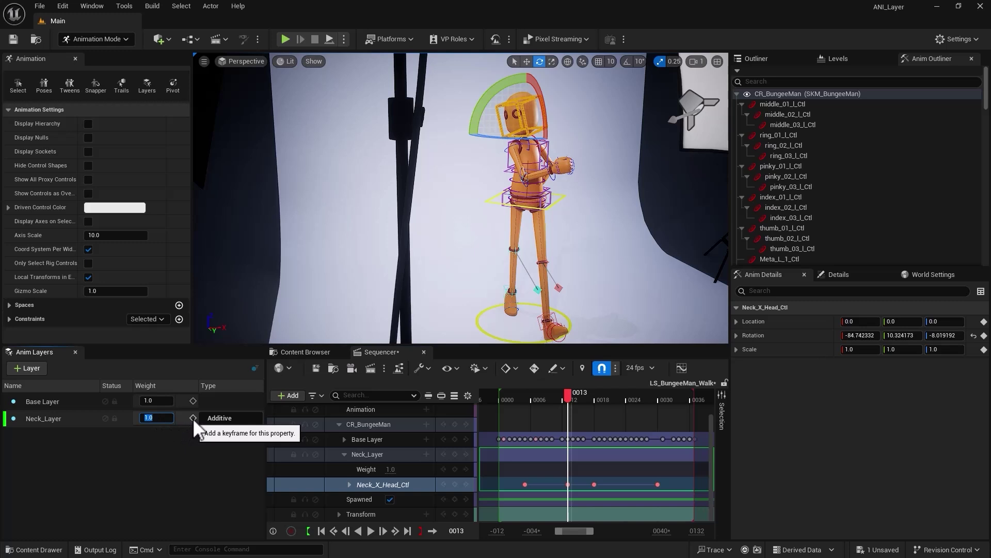
click(193, 417)
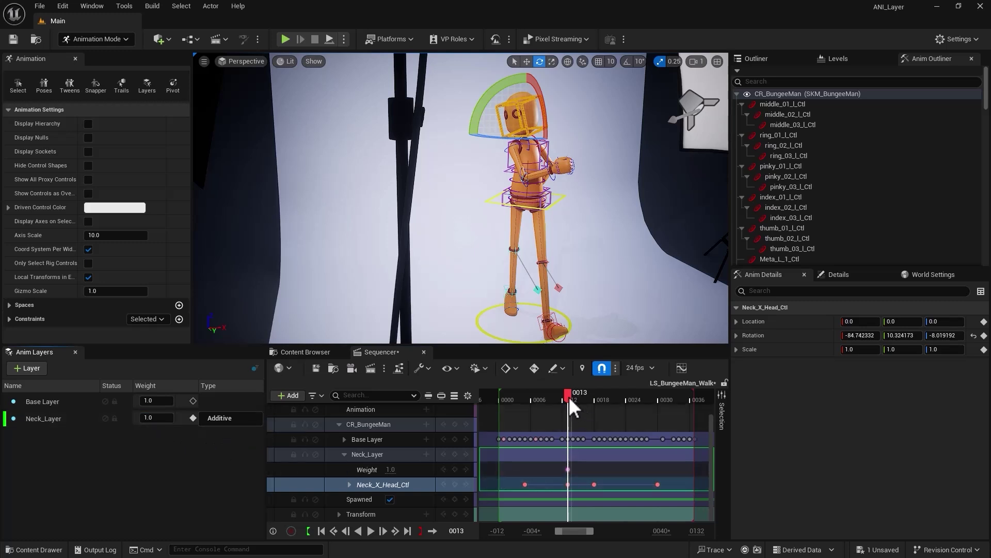
Step: Key the Neck_Layer weight at 0.5 on frame 18
drag(570, 395, 596, 402)
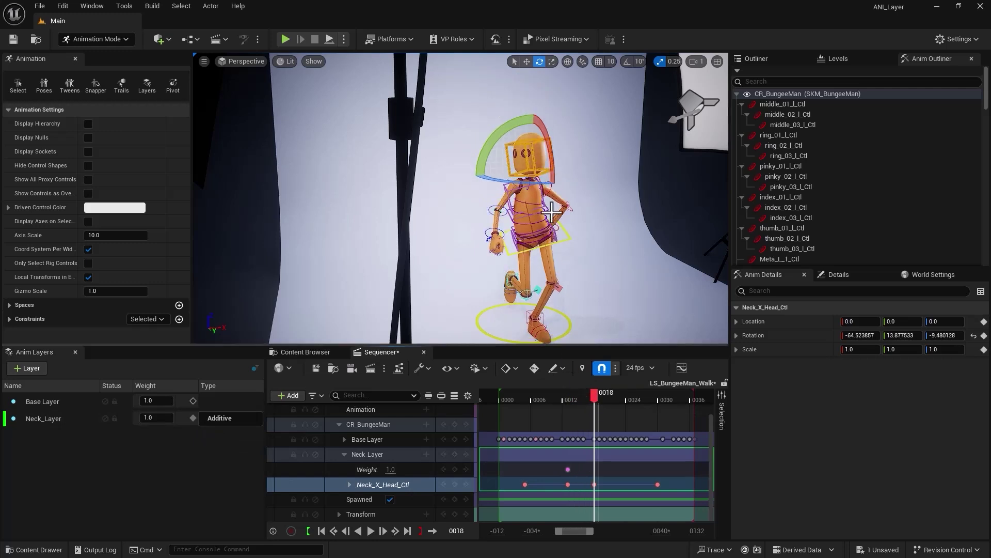
click(157, 418)
text(0.5)
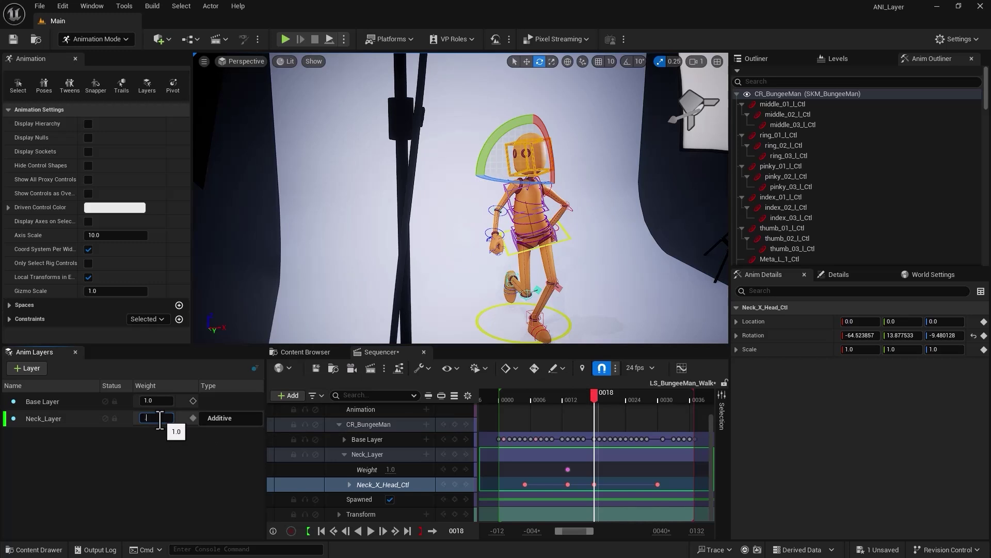
key(Return)
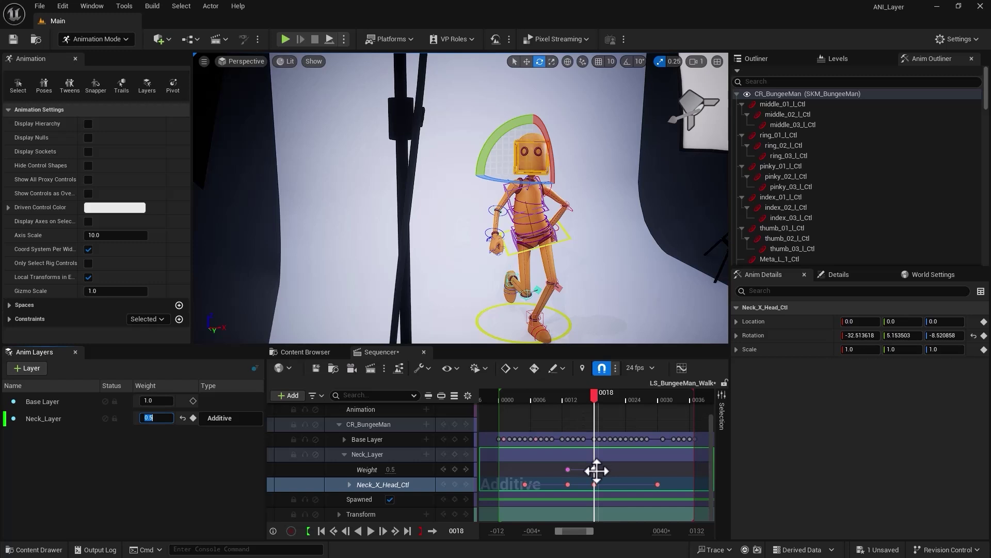
key(Return)
Step: Key the Neck_Layer weight at 1 on frame 30, in line with the last head control key
drag(600, 397, 655, 410)
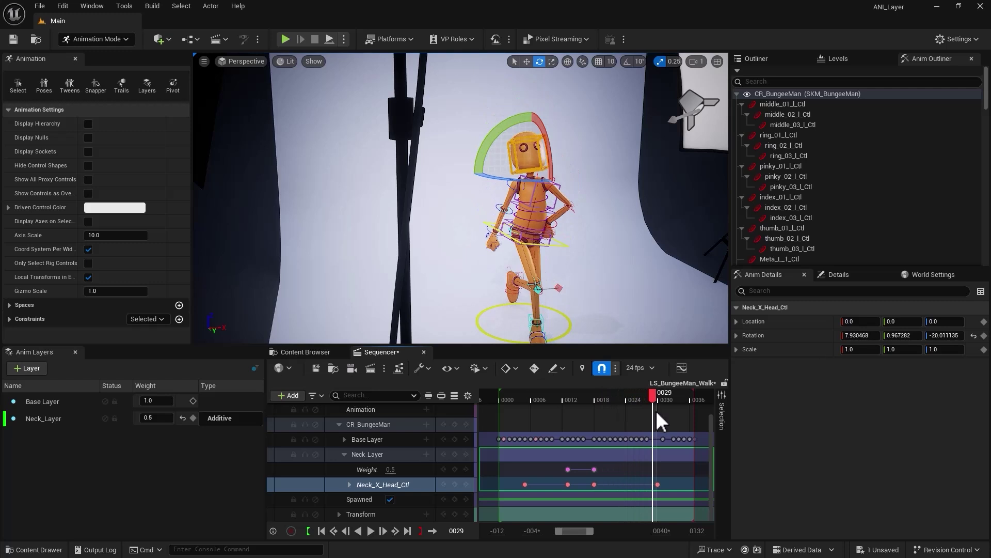
click(657, 484)
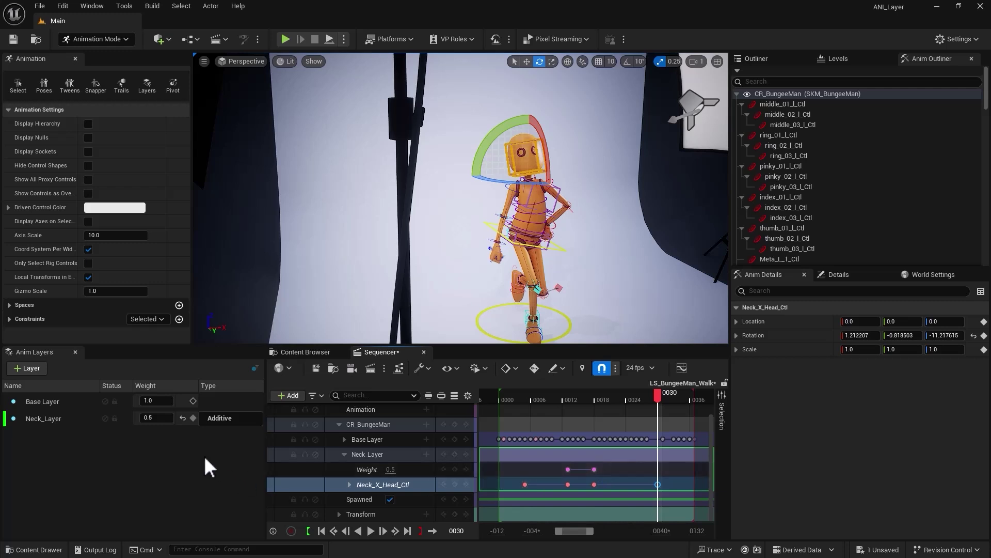
click(150, 417)
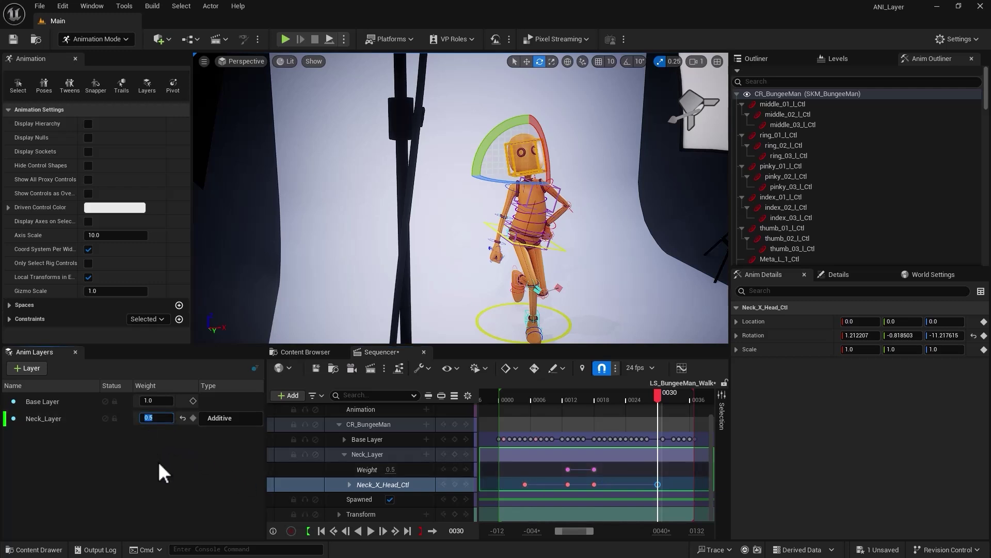
text(1)
key(Return)
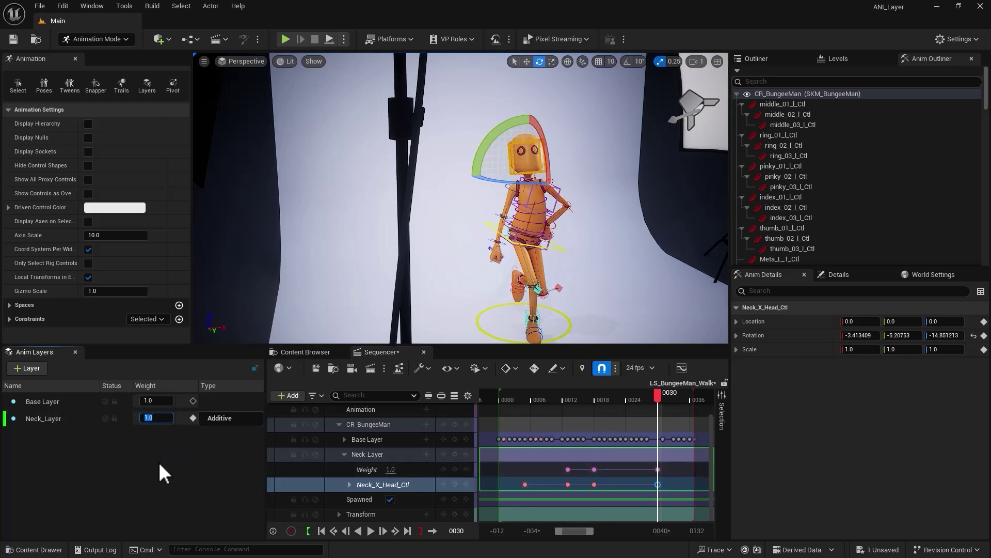
Step: Check the interpolation options of the Neck_Layer weight key at frame 13 without changing them
click(569, 471)
right_click(569, 470)
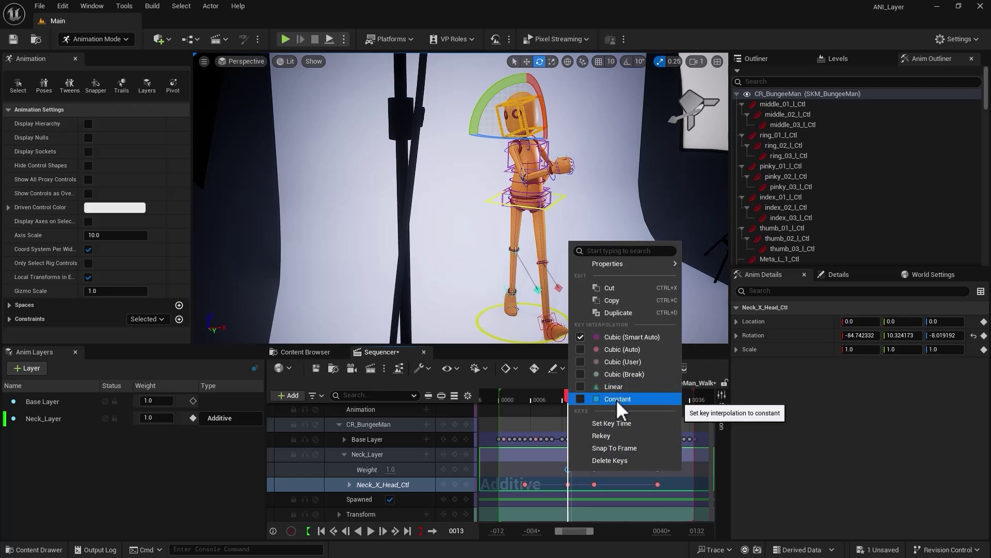
click(215, 478)
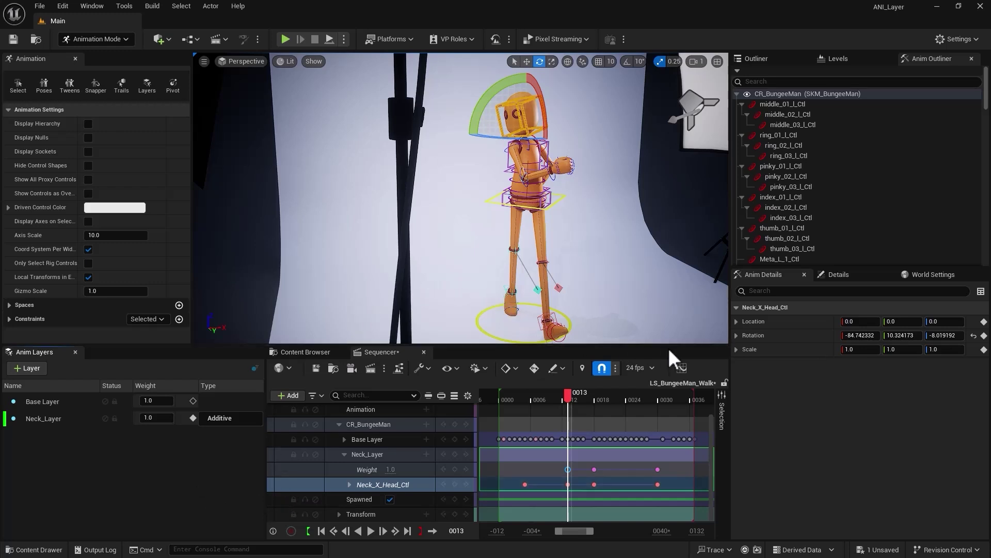
Step: Examine the Neck_X_Head_Ctl Rotation.Roll curve and the Neck_Layer Weight curve in the curve editor, and close it
click(680, 368)
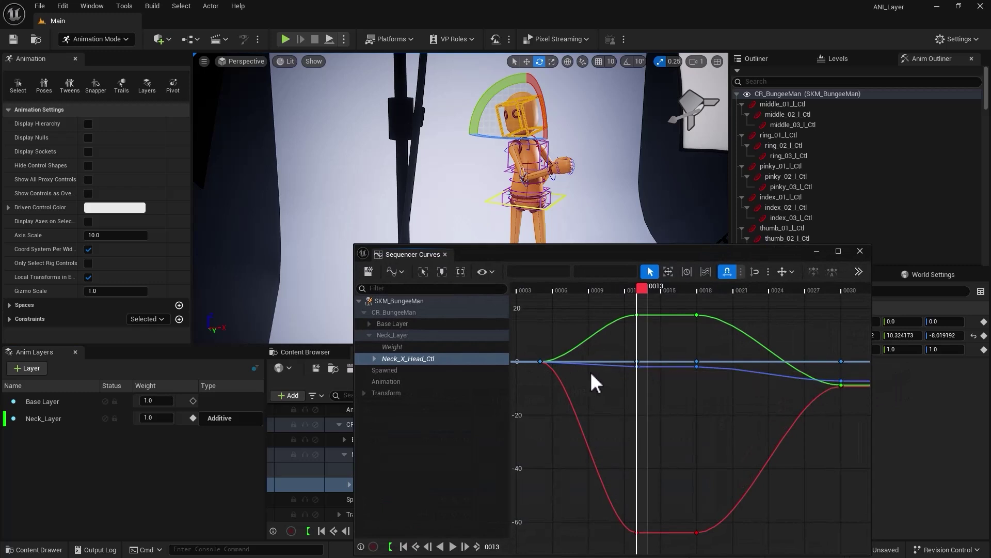
click(374, 358)
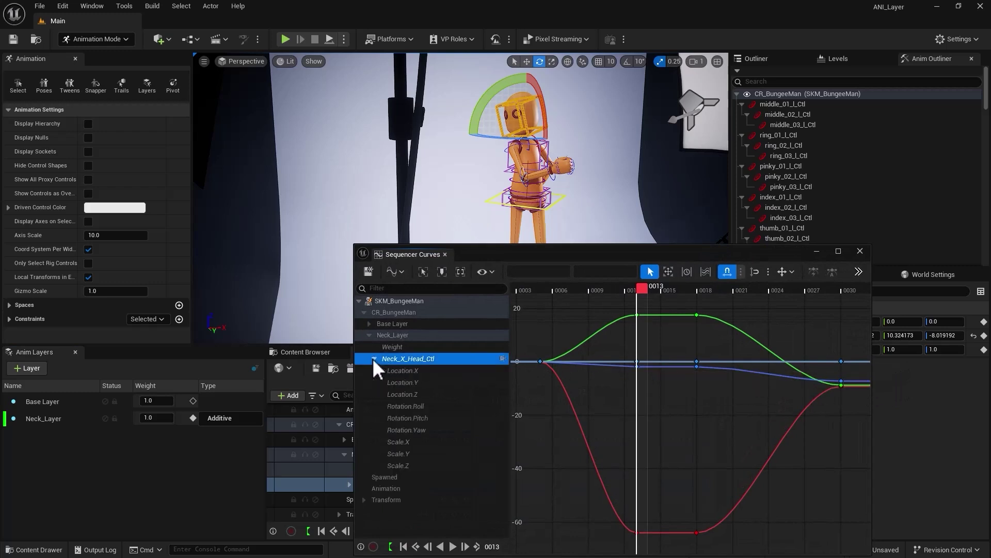
click(392, 406)
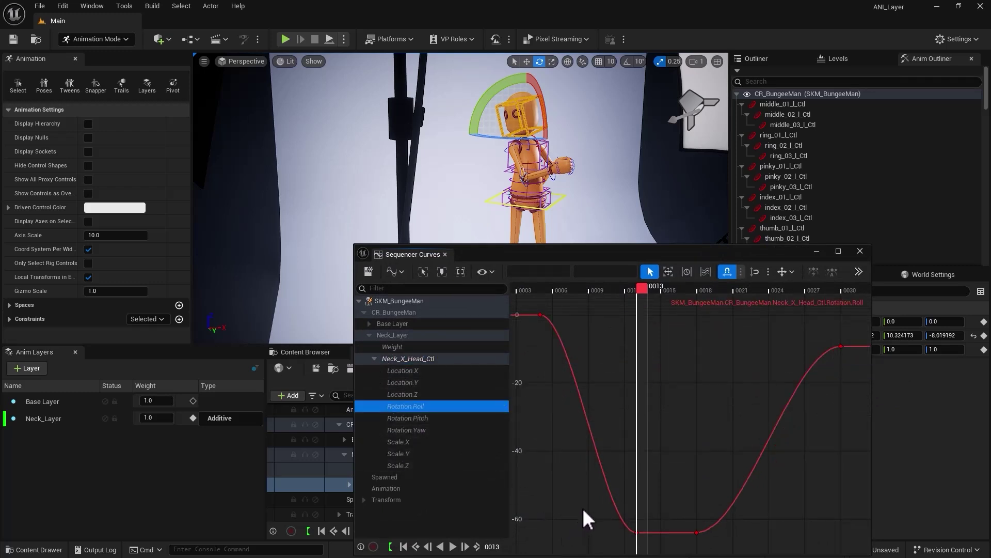
drag(586, 506, 744, 550)
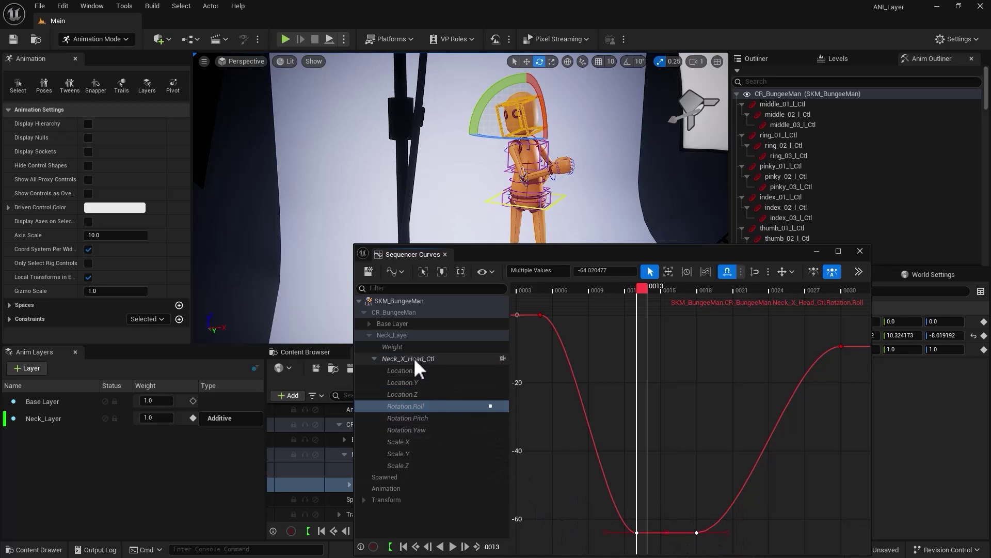
click(395, 347)
drag(595, 544, 649, 522)
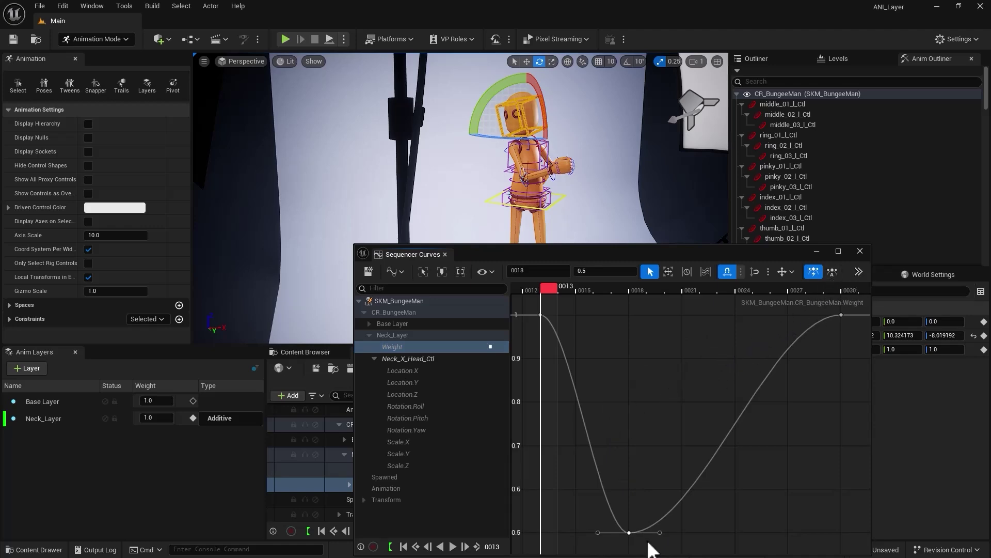
click(856, 249)
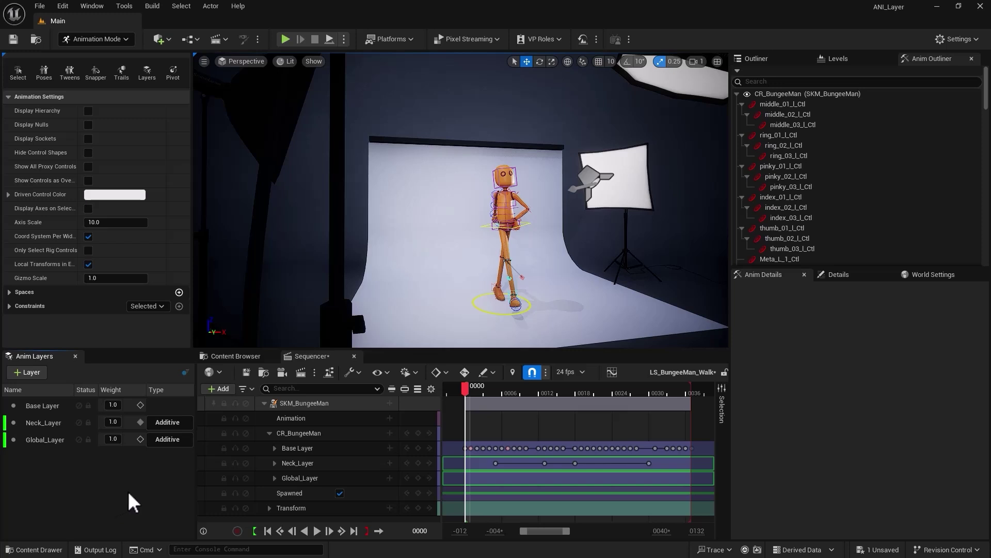
Step: Create an anim layer from the left clavicle, upper-arm, elbow and wrist controls and name it Arm_l_override
click(169, 439)
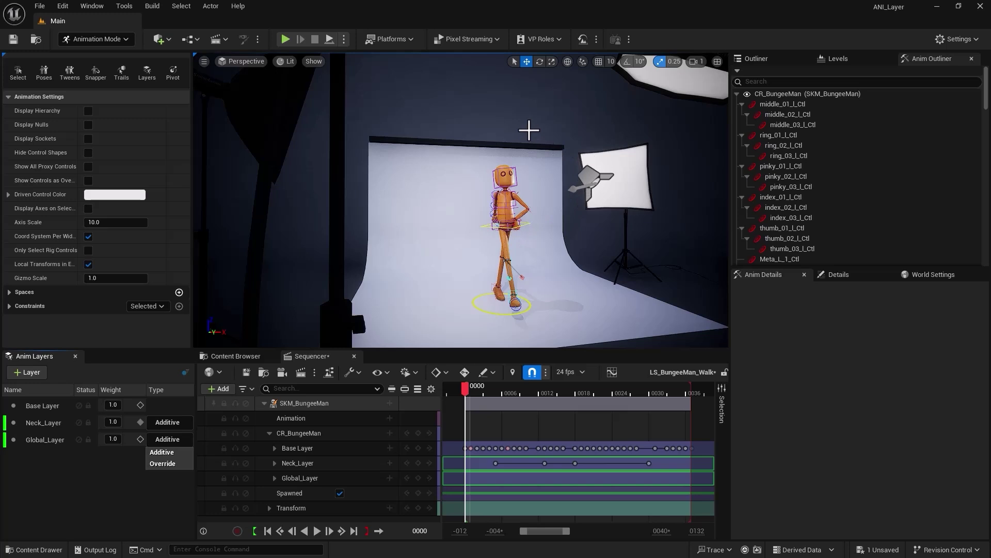
scroll(524, 122, up, 6)
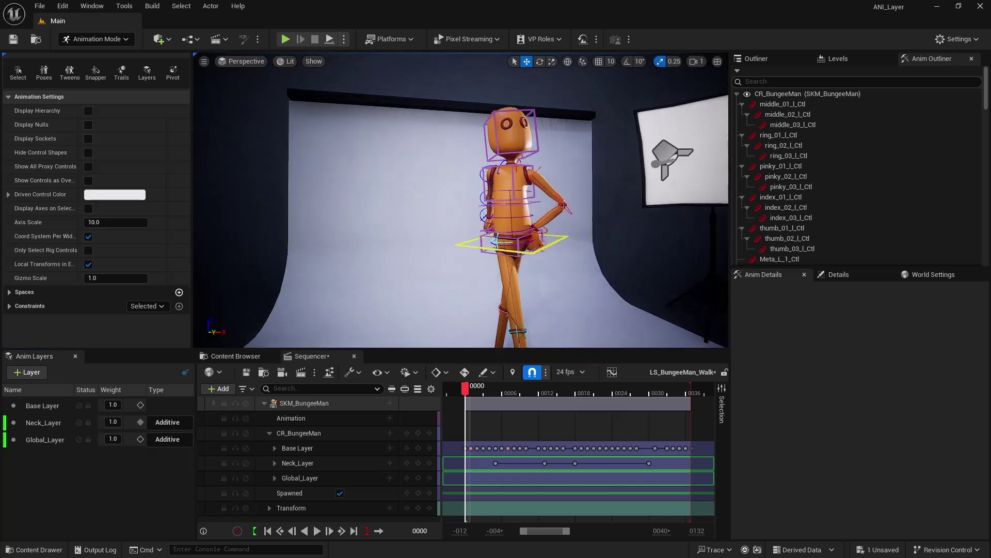
scroll(487, 165, up, 2)
scroll(413, 177, up, 4)
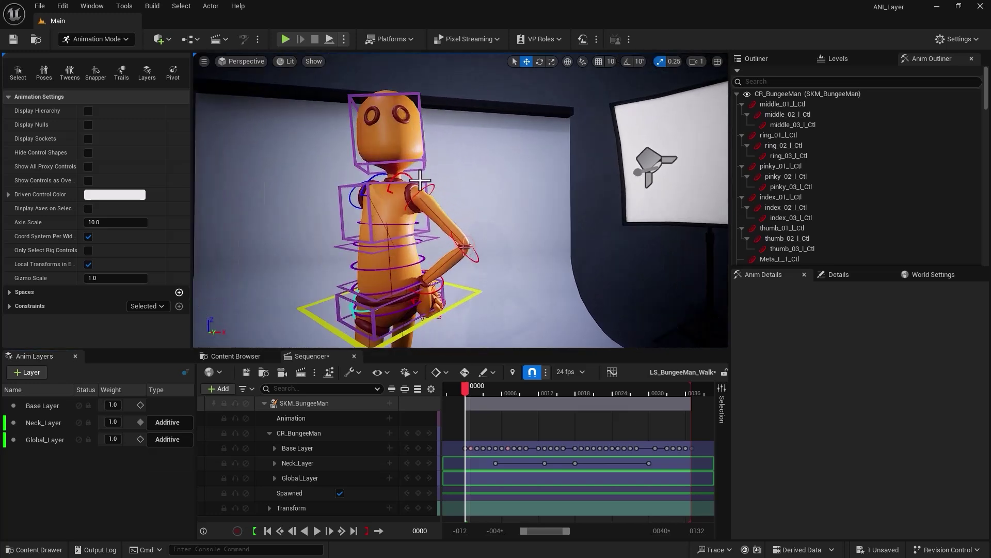
click(406, 179)
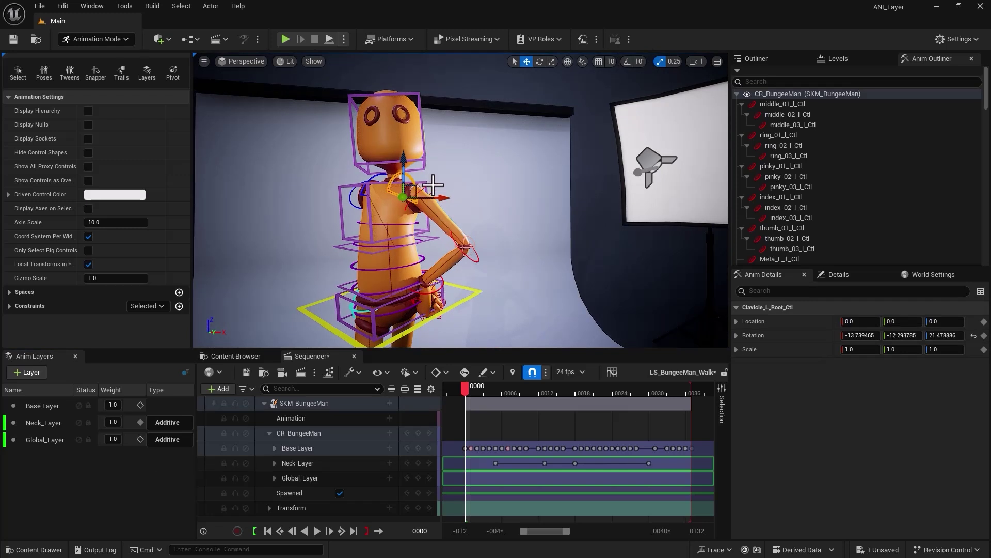
ctrl+click(472, 261)
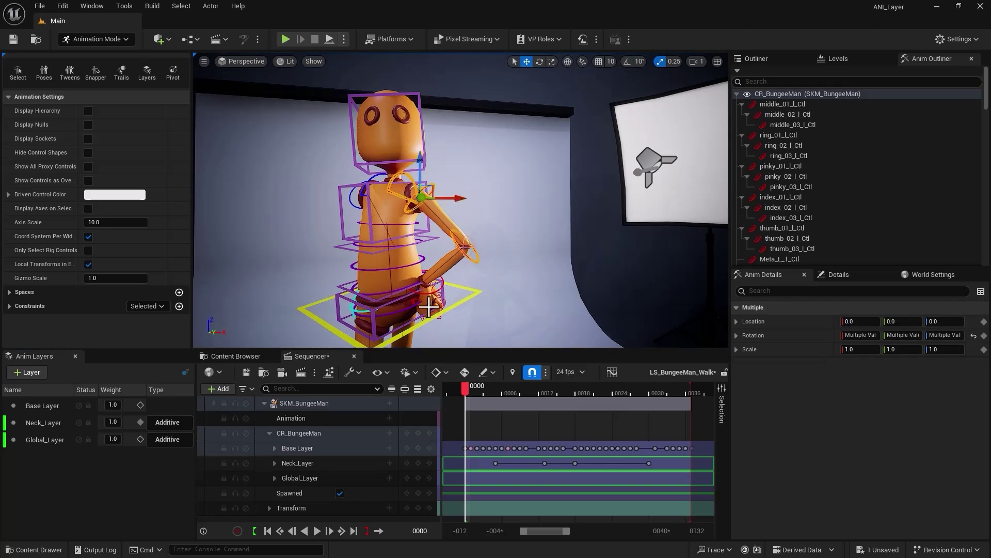
ctrl+click(422, 295)
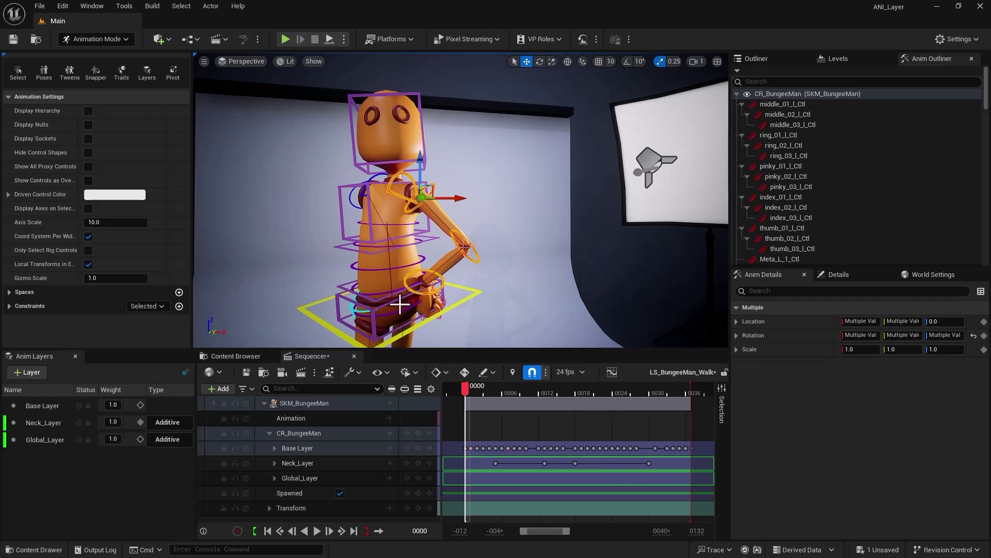
click(28, 373)
double_click(35, 451)
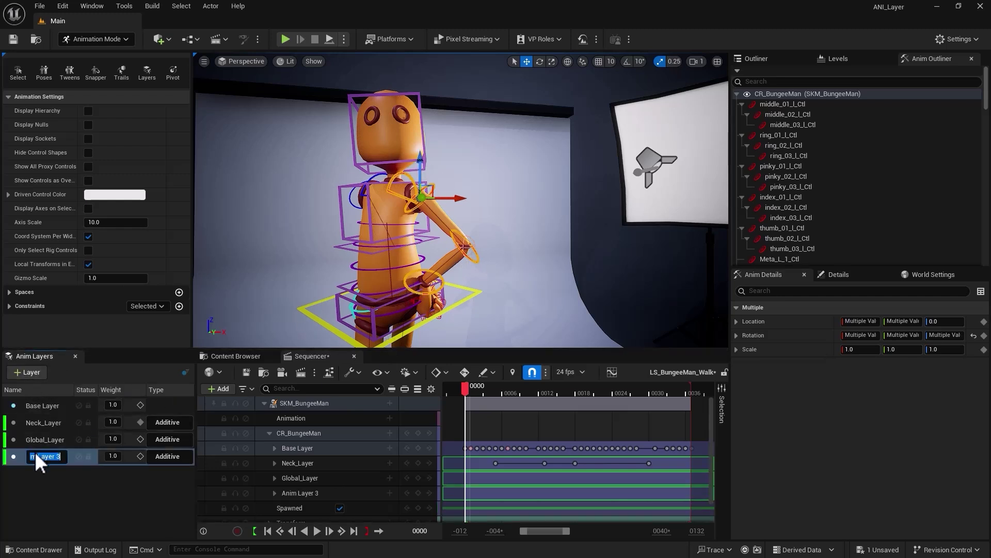
text(Anim)
text(l_override)
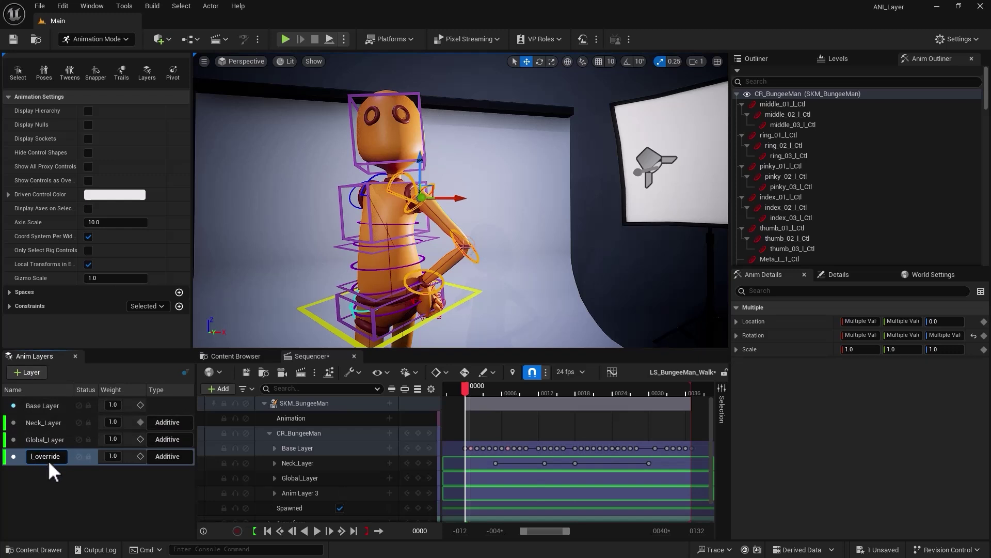
key(Return)
Step: Clear the control selection and reselect the left arm controls as the objects of the Arm_l_override layer
click(573, 313)
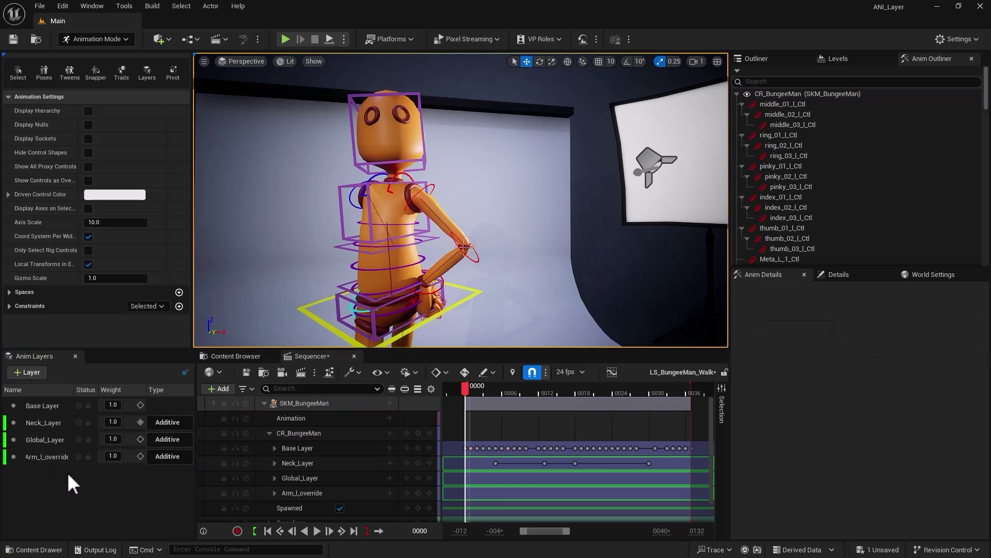
click(49, 454)
right_click(47, 454)
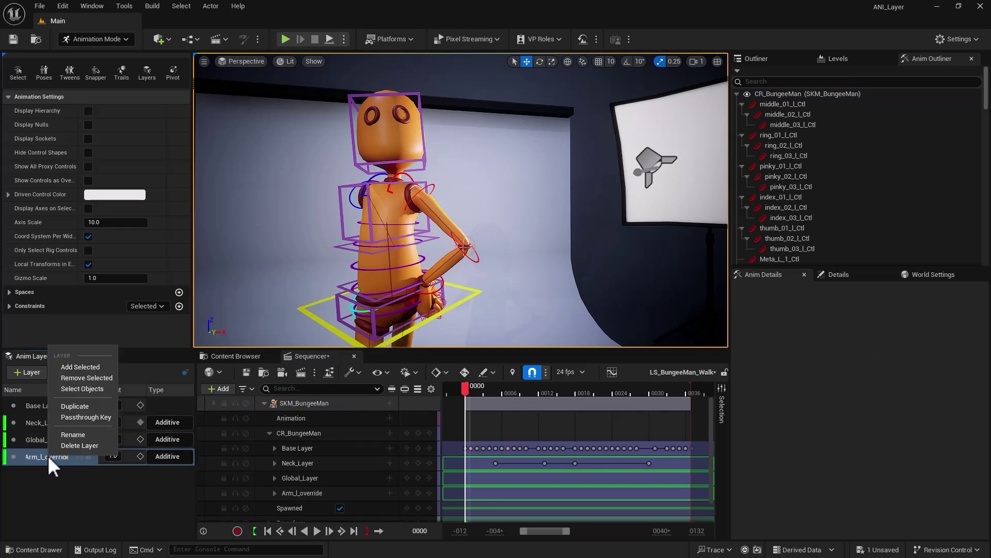
click(77, 388)
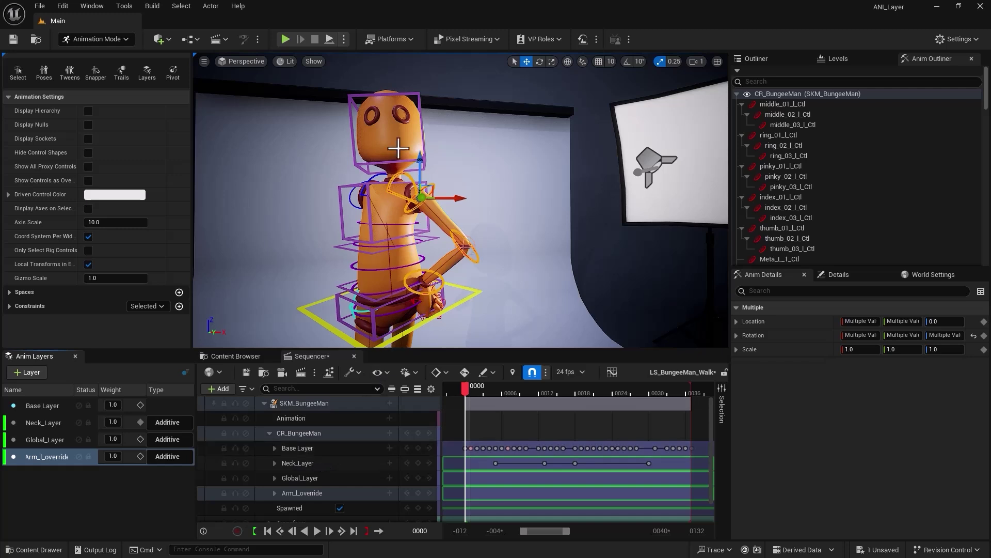
Step: Reset the rotations of Clavicle_L_Root_Ctl, Arm_L_Fk1_Ctl, Arm_L_Fk2_Ctl and Arm_L_Fk3_Ctl to 0
click(396, 175)
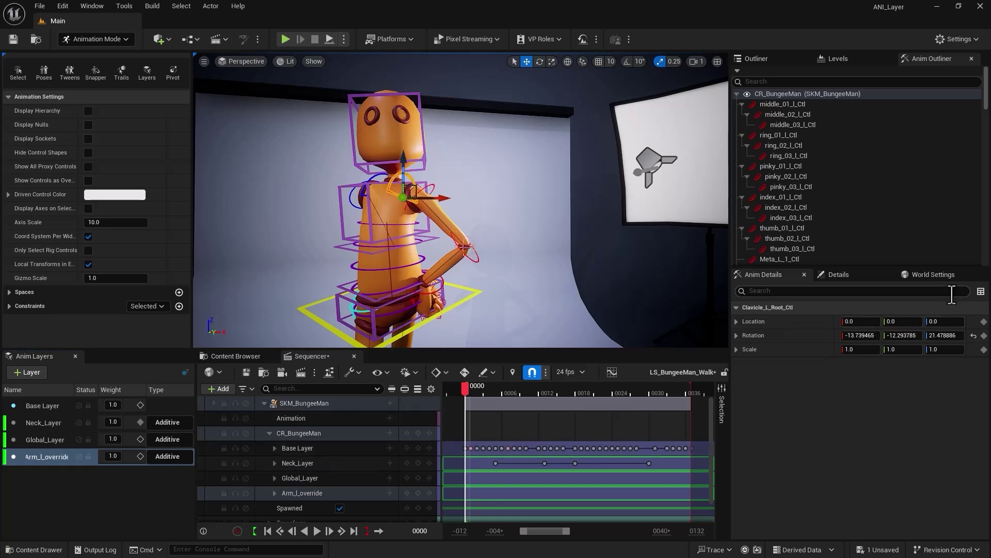
click(974, 336)
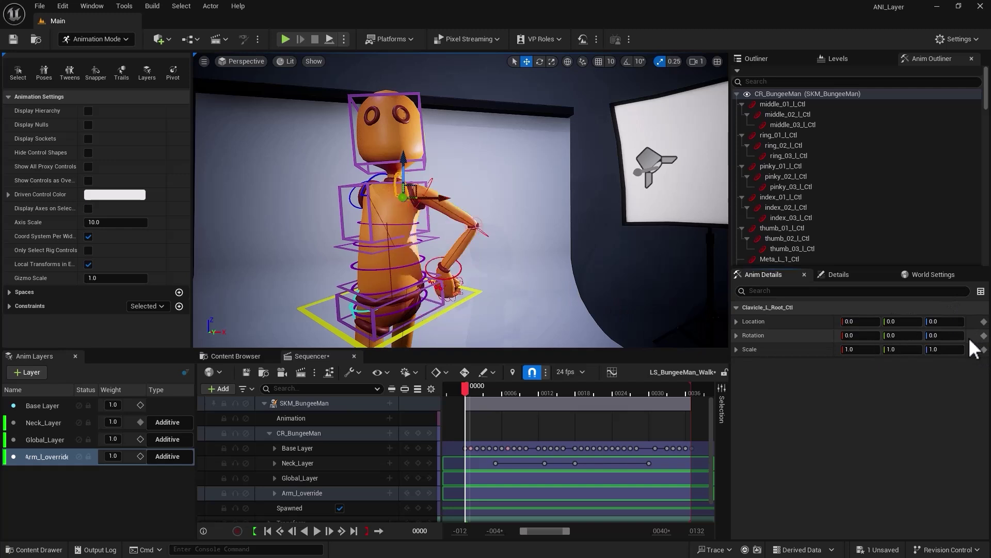
click(431, 182)
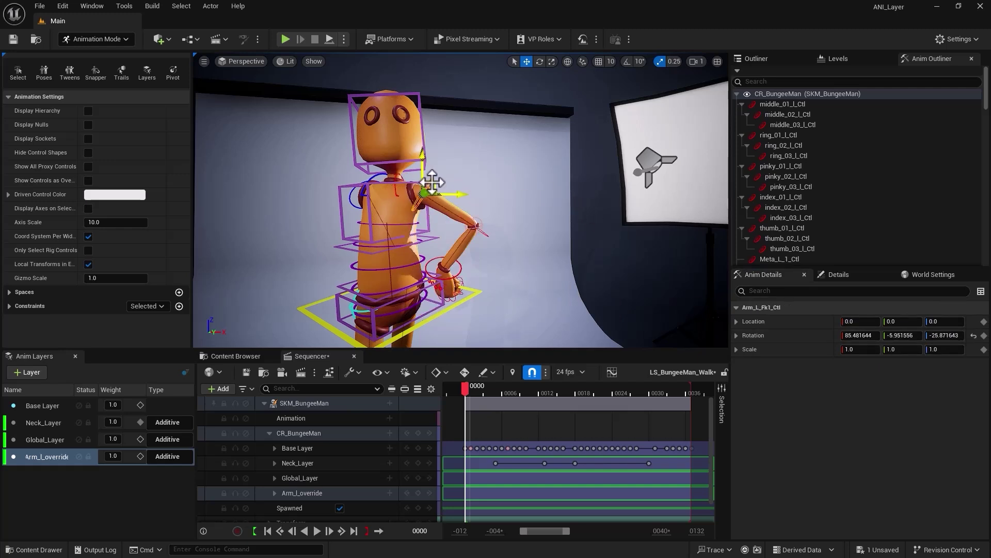
click(973, 335)
click(478, 226)
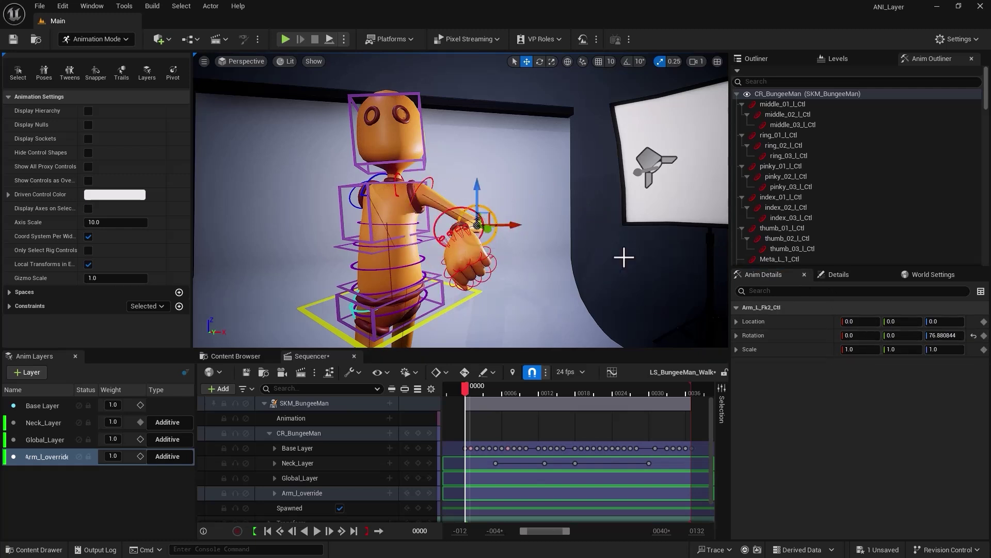
click(974, 336)
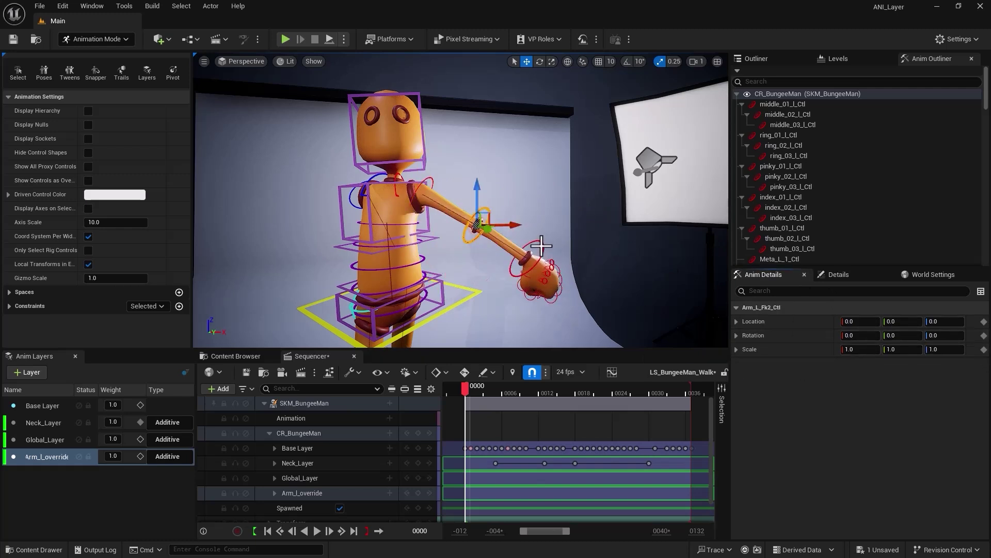
click(541, 246)
click(974, 336)
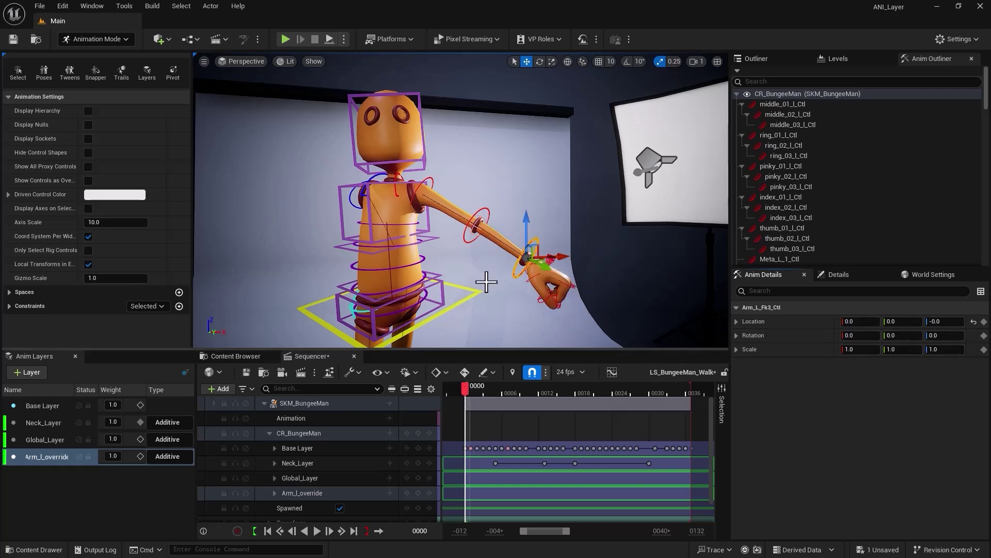
Step: Set the Arm_l_override layer's type to Override, select Arm_L_Fk2_Ctl and scrub near the start of the walk
scroll(487, 282, down, 6)
scroll(475, 326, down, 1)
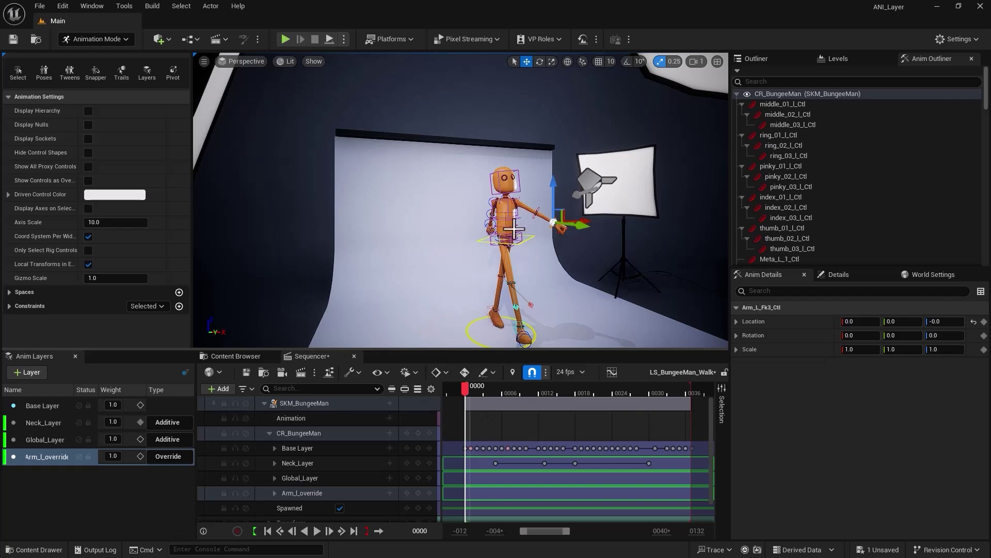
click(537, 210)
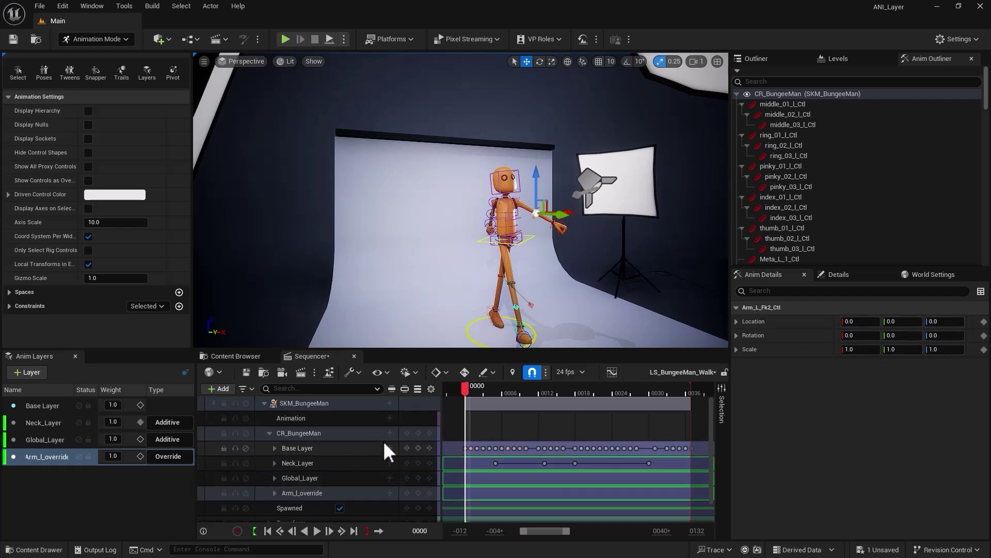
drag(474, 392, 469, 417)
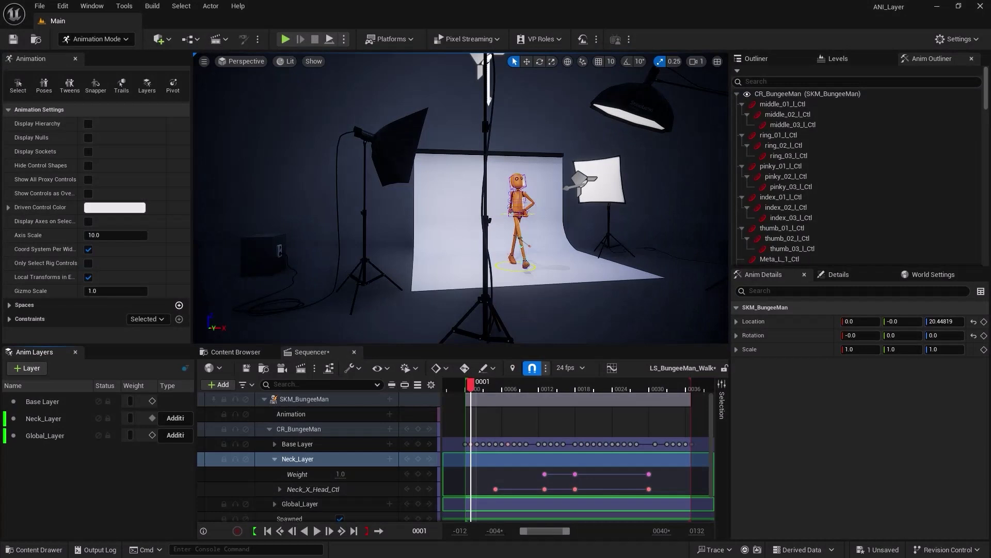
Step: Collapse the Neck_Layer track and examine which layer becomes active as Base Layer, Neck_Layer and Global_Layer are selected in turn
click(274, 458)
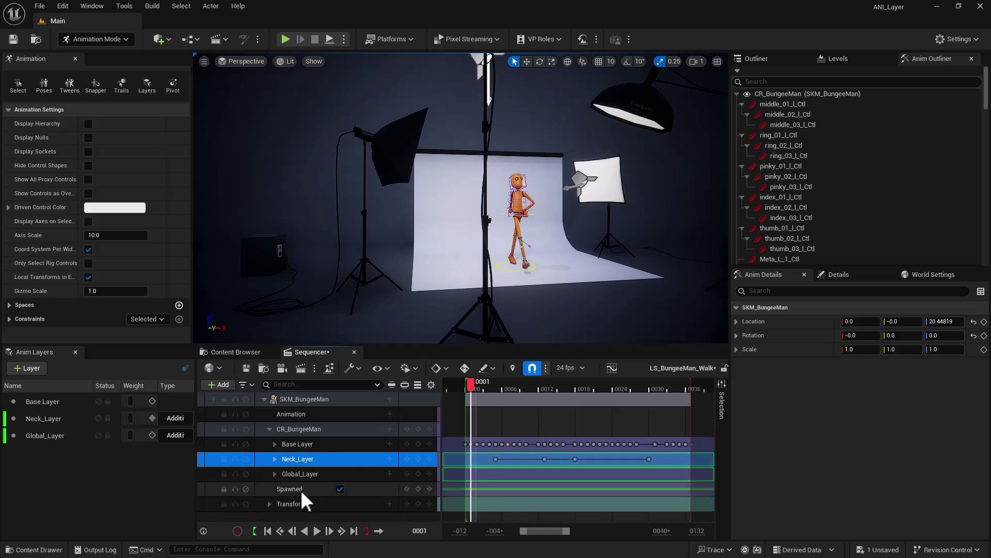
click(39, 418)
click(39, 436)
click(38, 403)
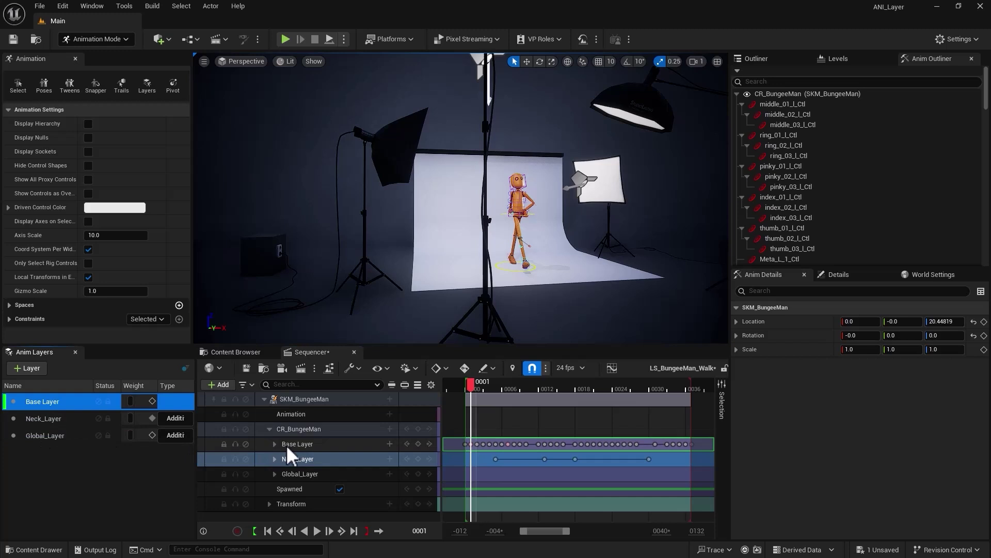
click(43, 418)
click(45, 436)
shift+click(43, 423)
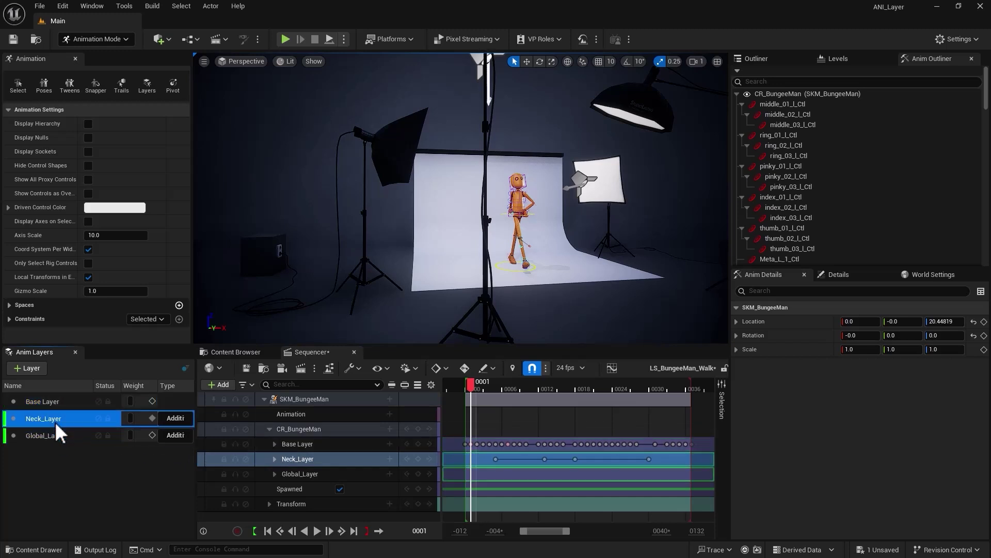
shift+click(46, 436)
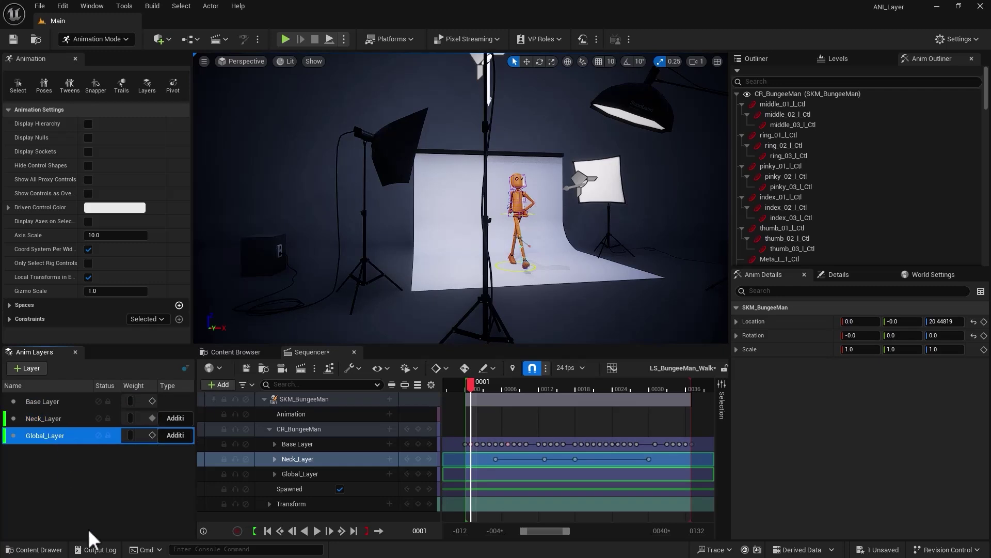
click(58, 485)
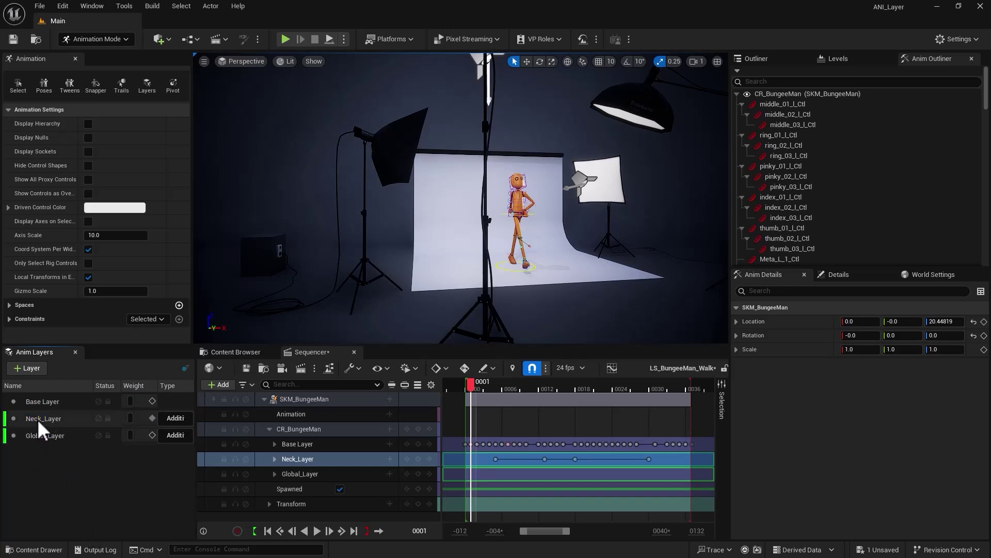
Step: Select the control objects that belong to Neck_Layer
click(38, 420)
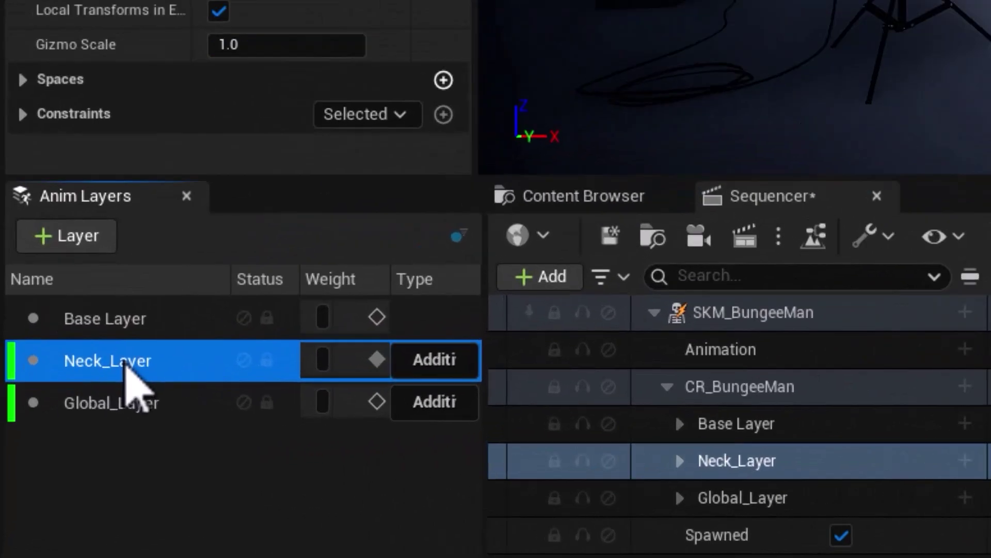
right_click(50, 419)
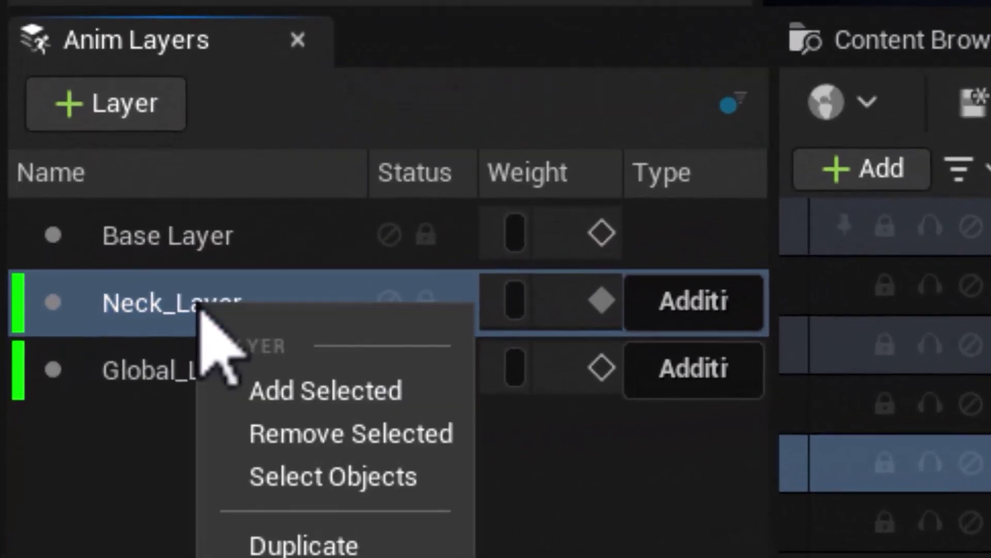
click(340, 472)
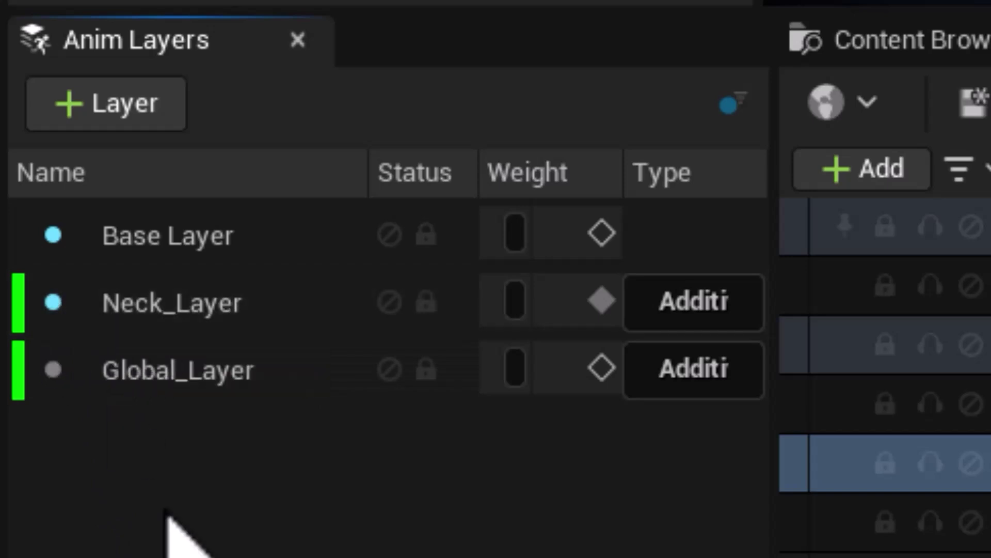
Step: Merge Neck_Layer and Global_Layer into a single anim layer
click(172, 320)
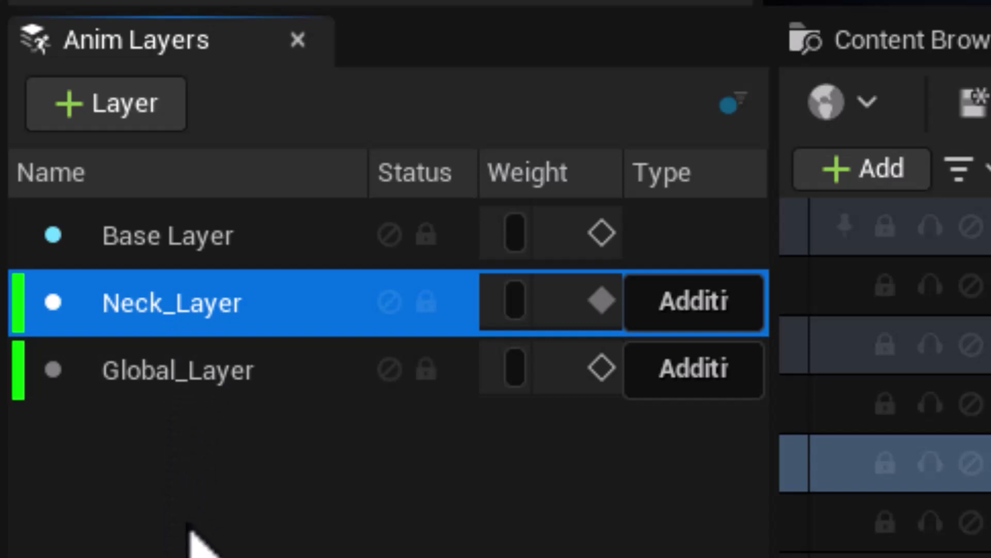
ctrl+click(178, 384)
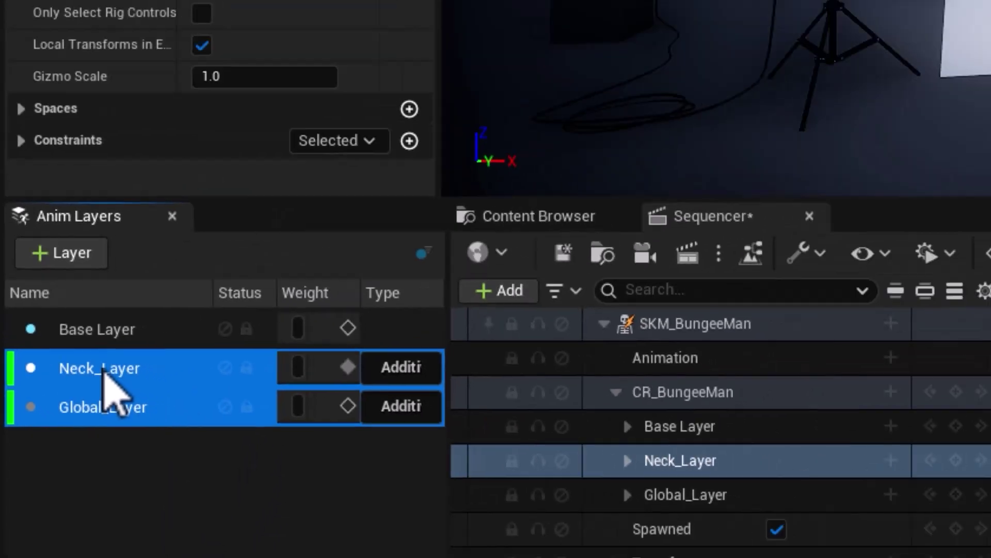
right_click(176, 303)
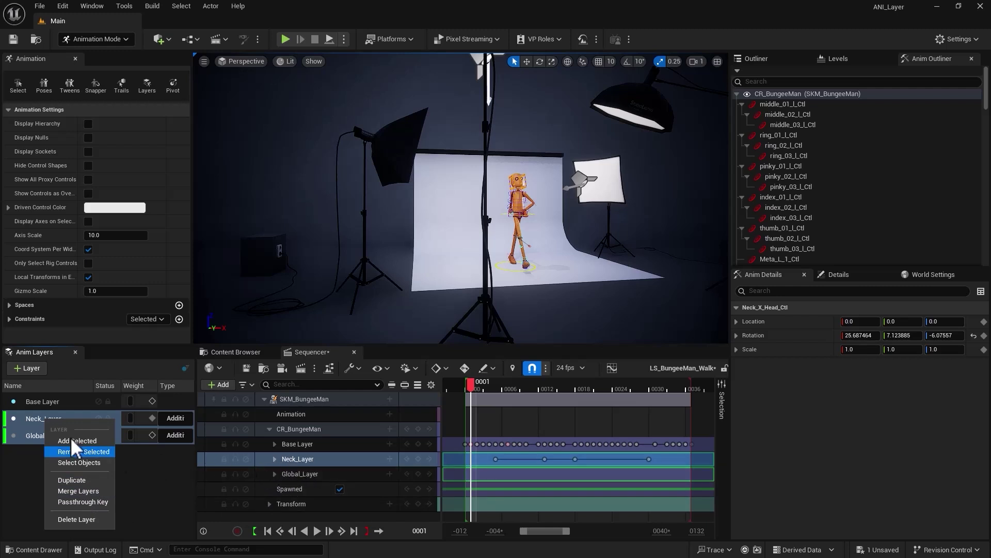
click(73, 490)
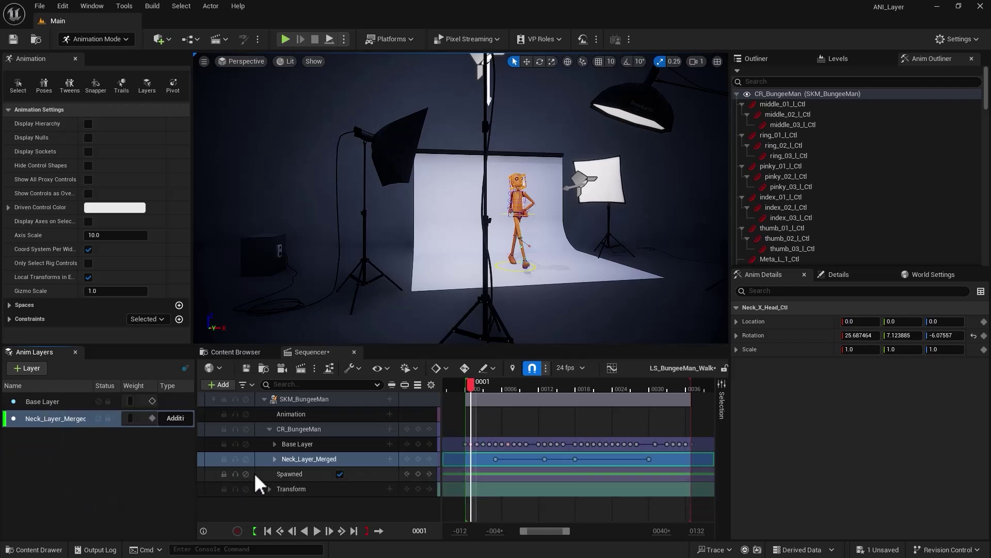
Step: Inspect the Neck_X_Head_Ctl and Global_Ctl tracks inside the merged layer and collapse it again
click(275, 459)
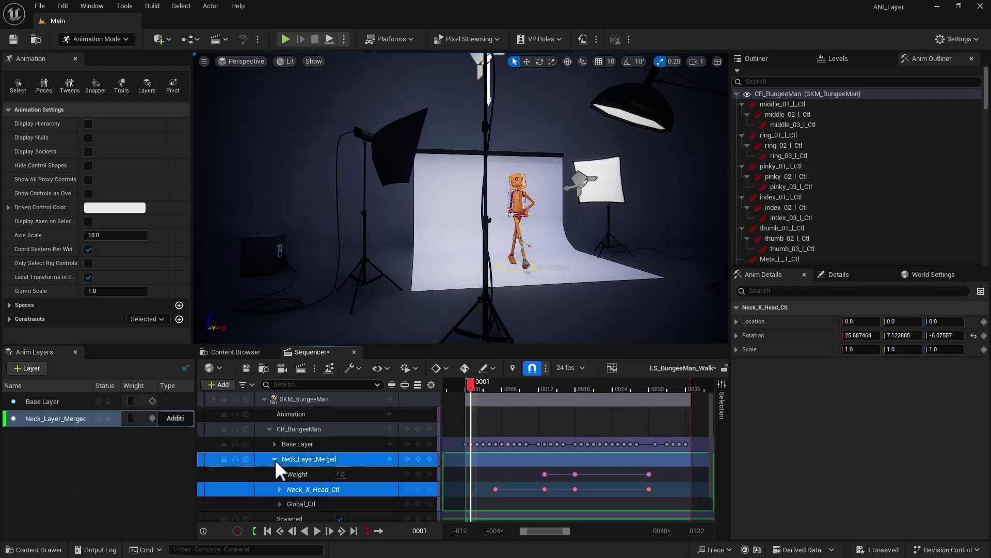
click(296, 504)
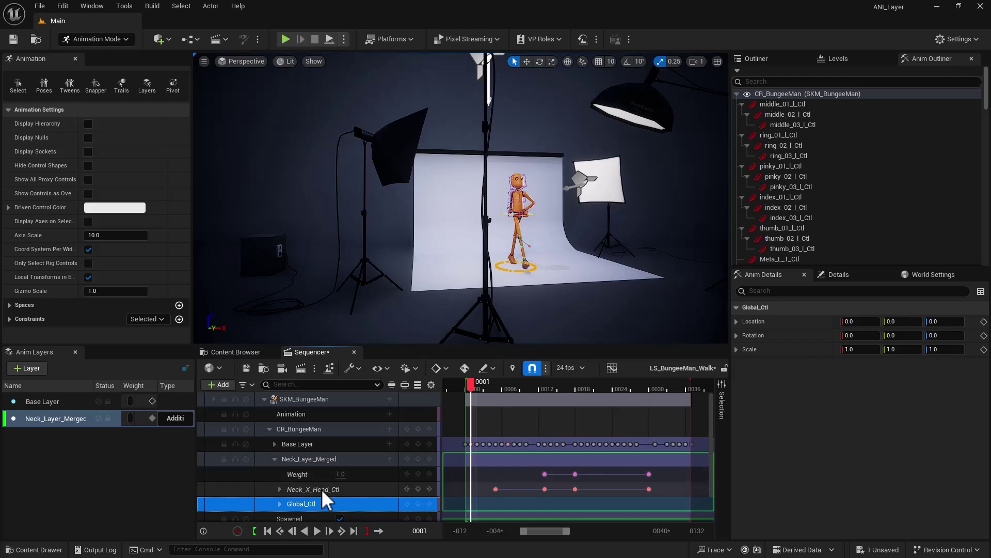
click(293, 491)
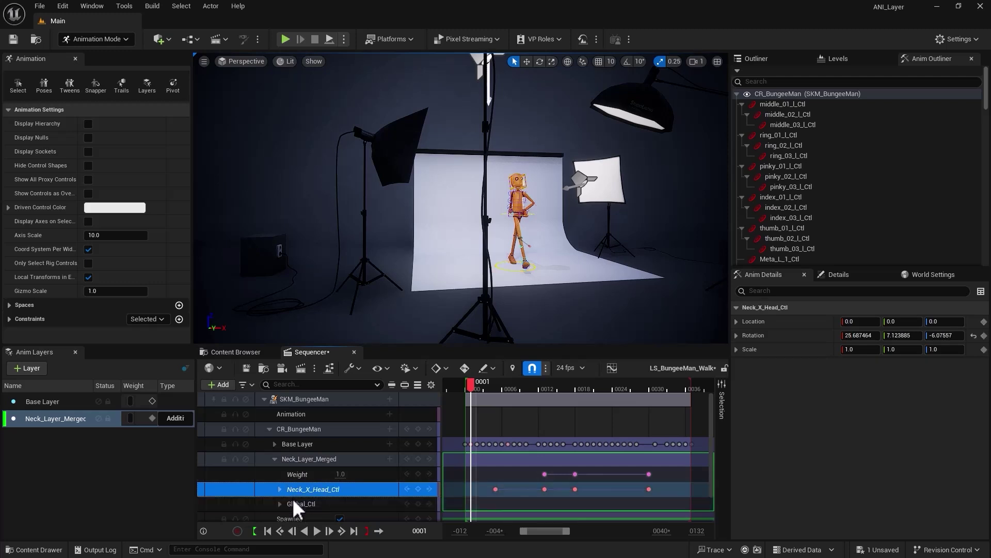
click(292, 499)
click(292, 491)
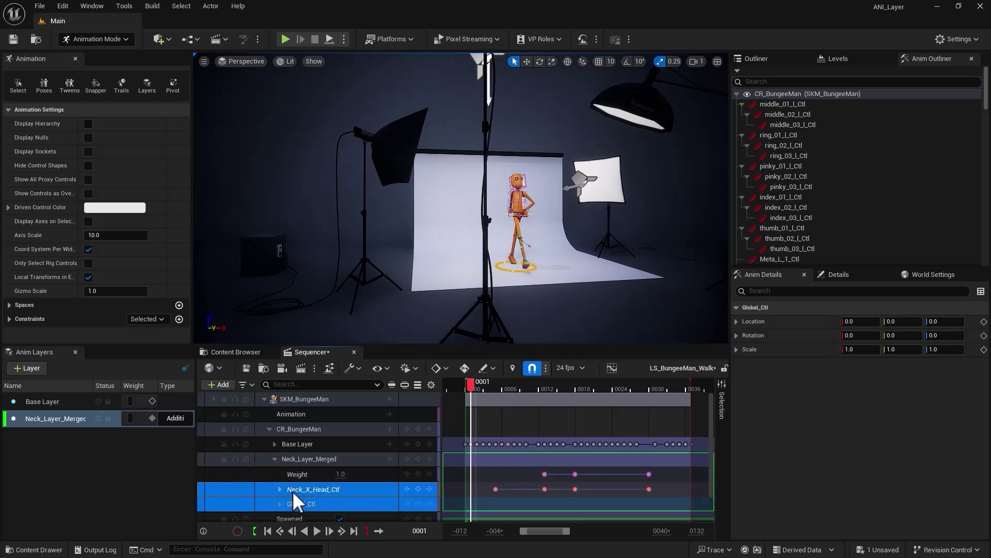
click(273, 459)
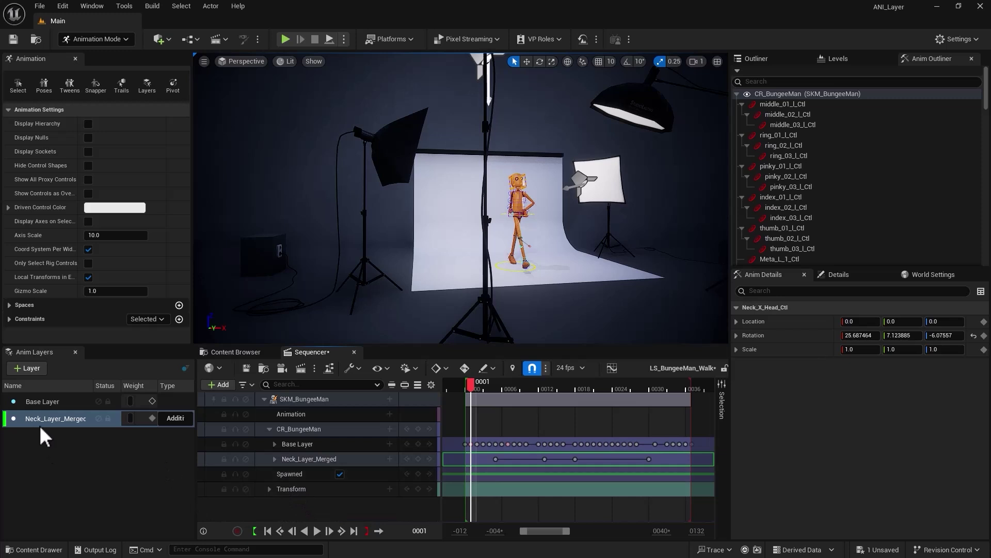